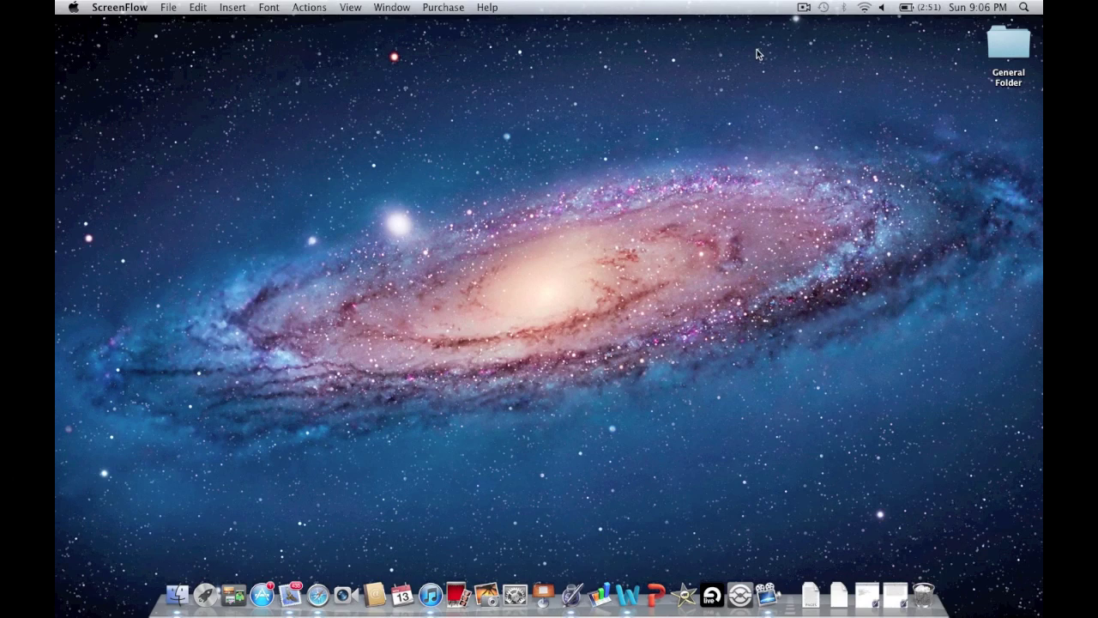
# Bring up Spotlight search from the menu bar, showing results for 'scree'.
pyautogui.click(1026, 8)
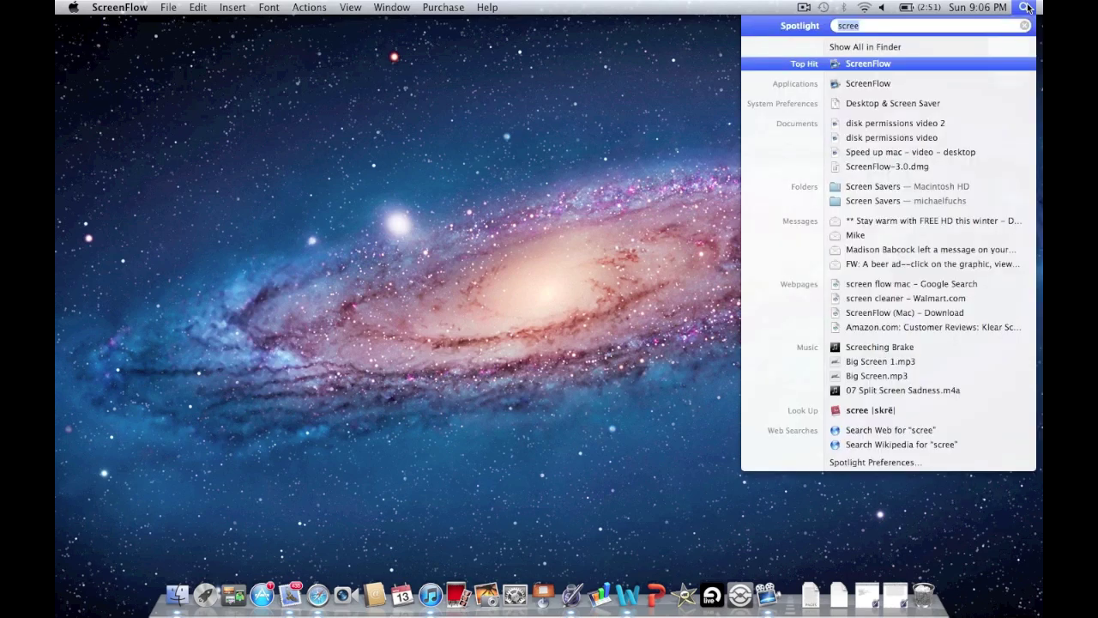
# Search Spotlight for 'disk utility' and launch Disk Utility from the top hit.
pyautogui.press('BackSpace')
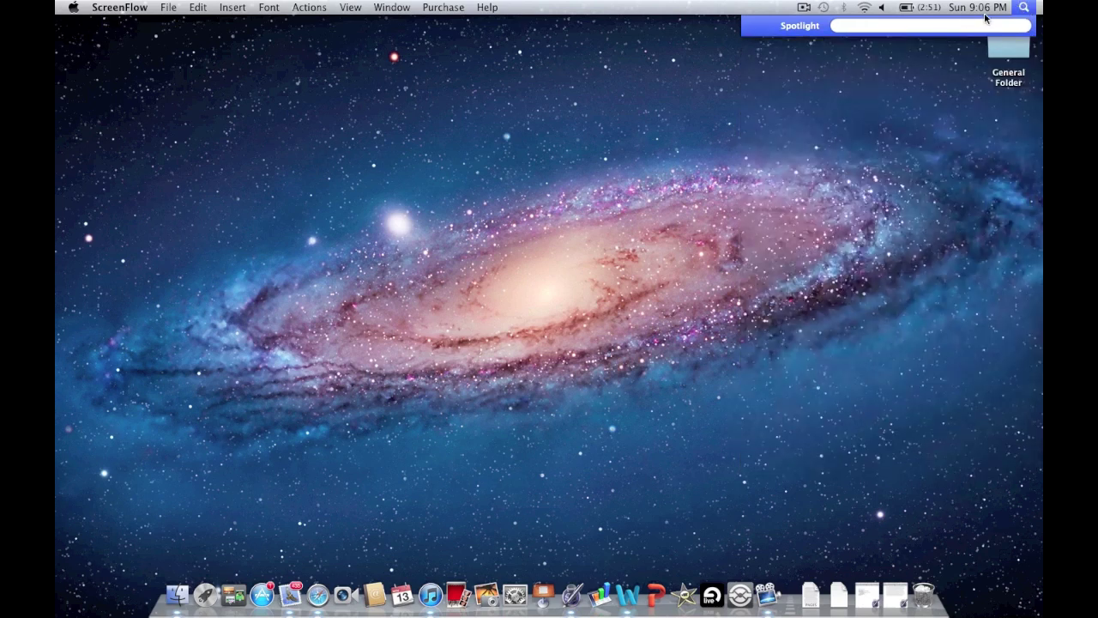
pyautogui.write('disk')
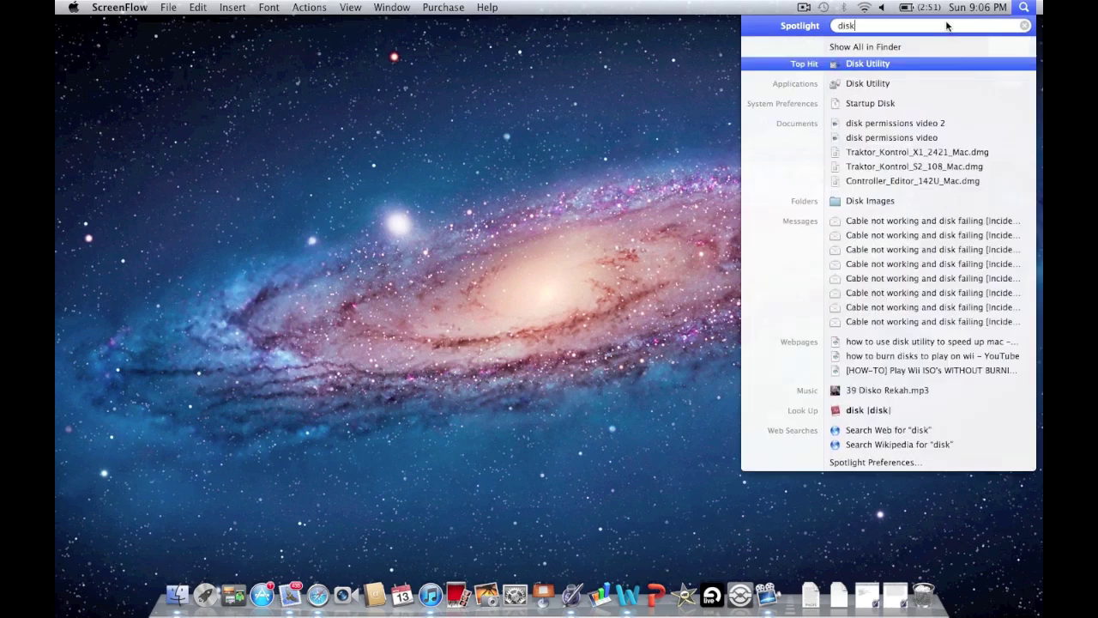
pyautogui.write(' utility')
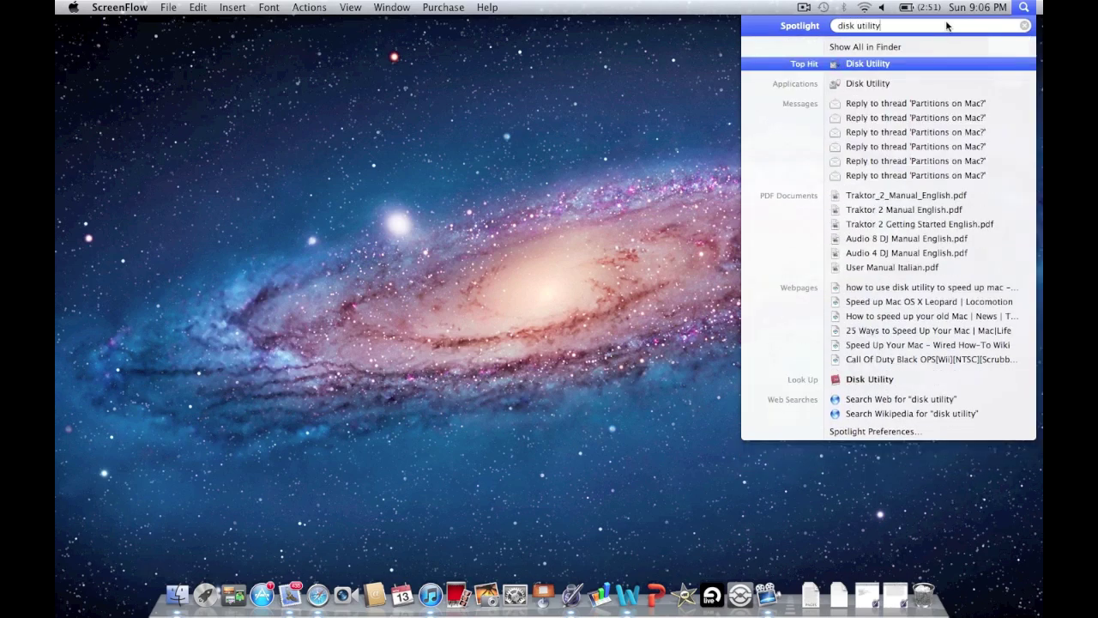
pyautogui.click(878, 66)
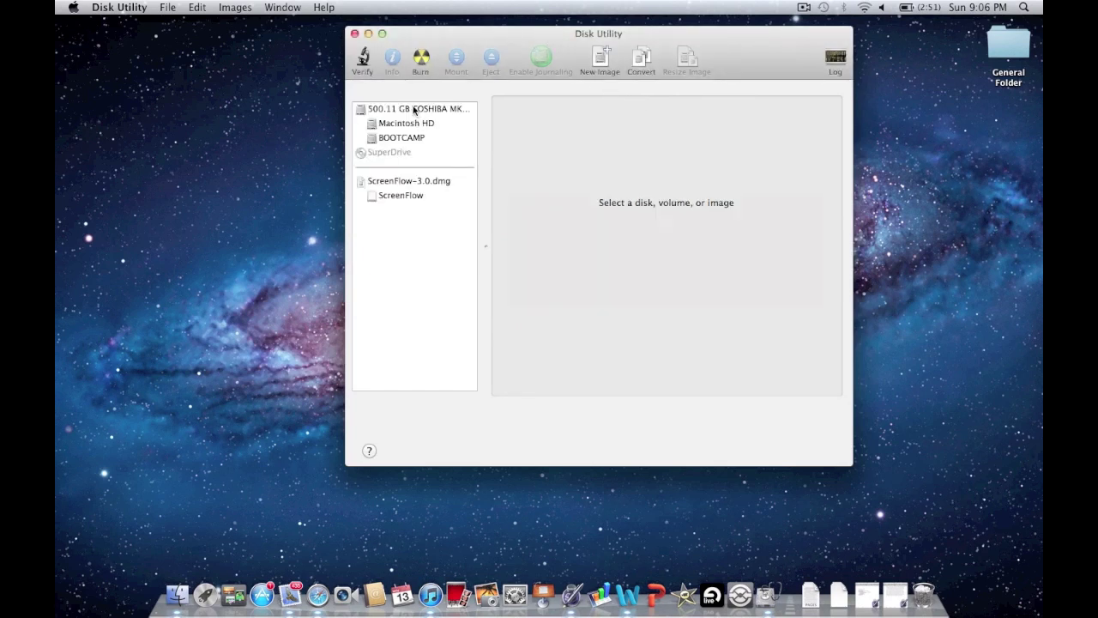
# Review the details of the 500.11 GB disk and its Macintosh HD and BOOTCAMP volumes.
pyautogui.click(414, 109)
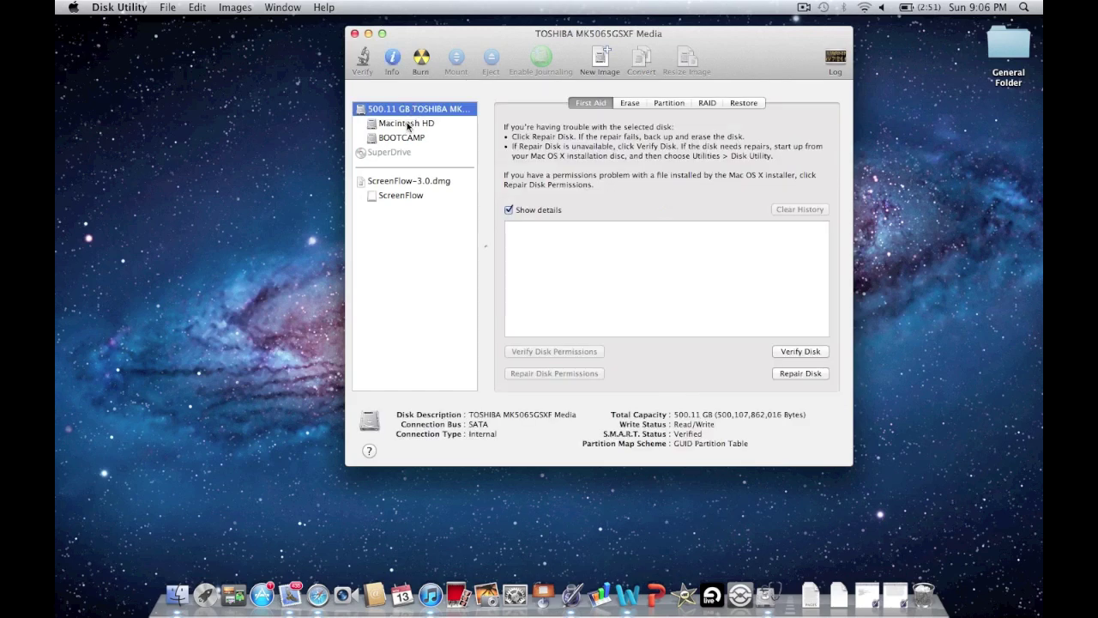
pyautogui.click(408, 125)
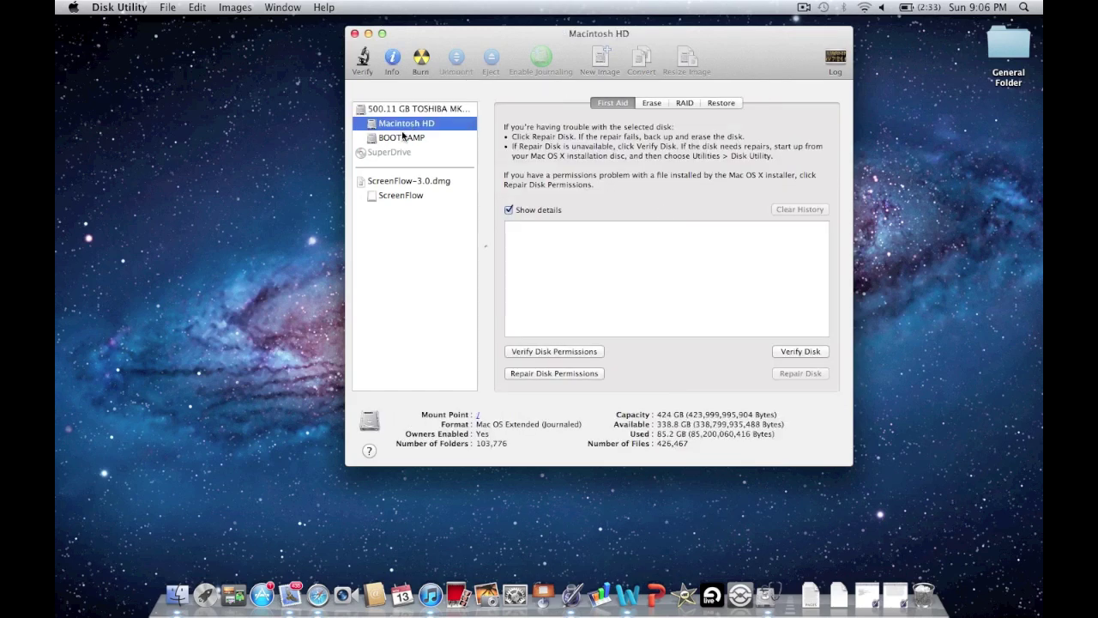
pyautogui.click(400, 139)
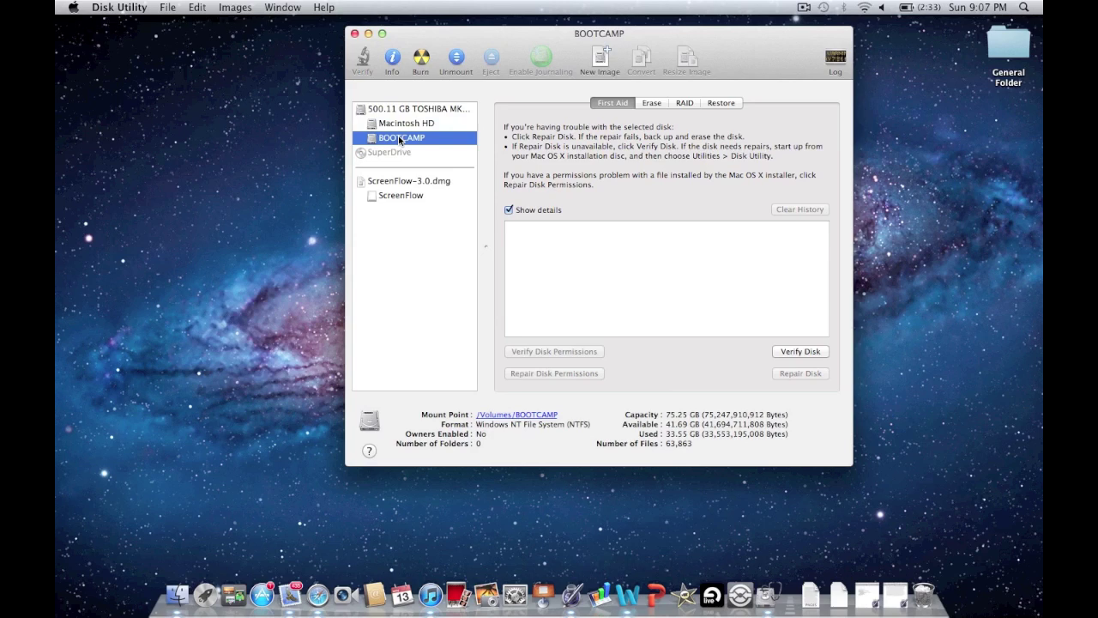
pyautogui.click(400, 125)
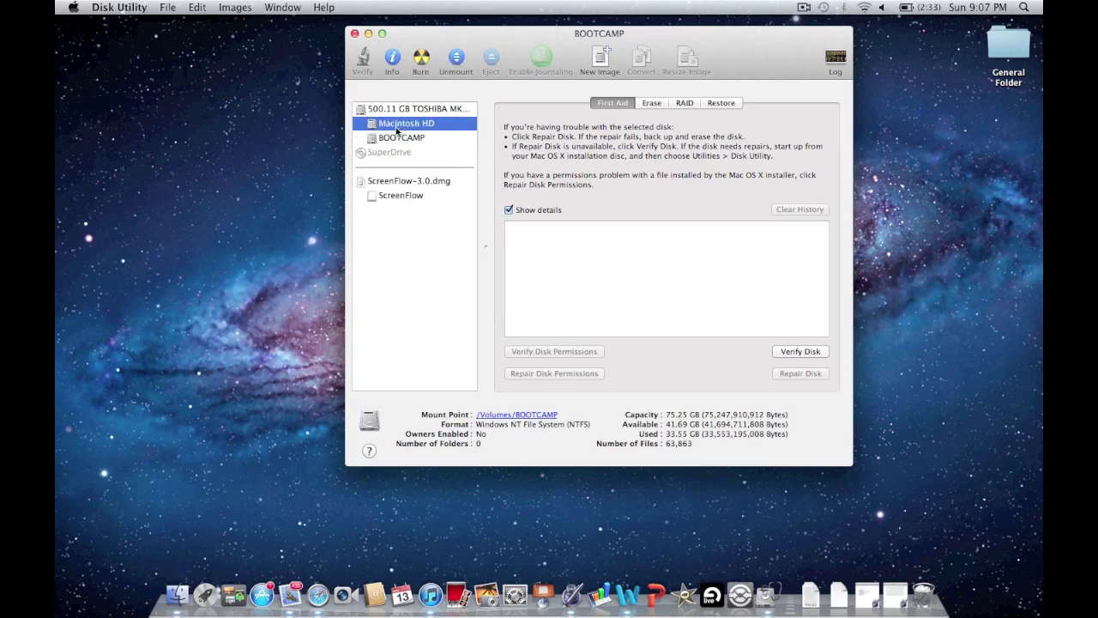
pyautogui.click(395, 139)
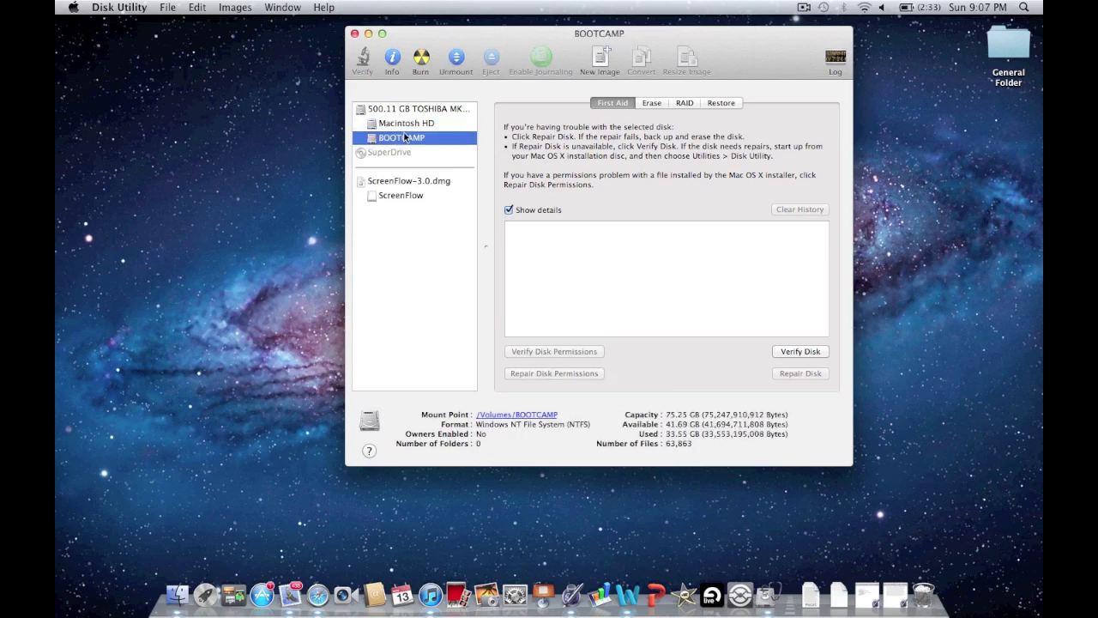
pyautogui.click(415, 127)
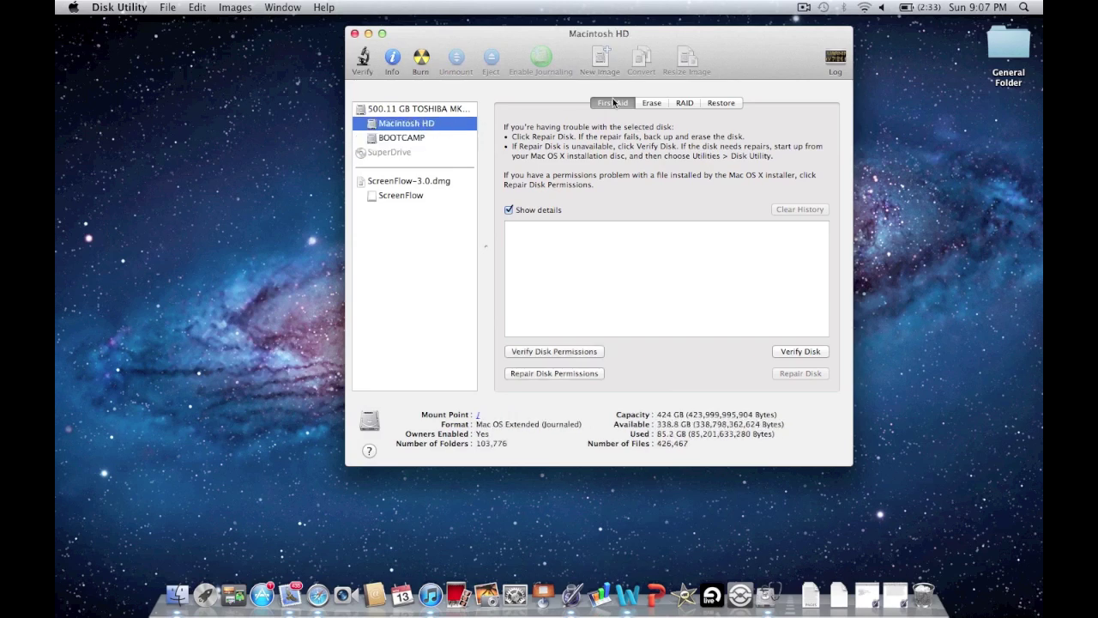
# Browse the Erase, RAID, Restore and First Aid options for Macintosh HD.
pyautogui.click(650, 102)
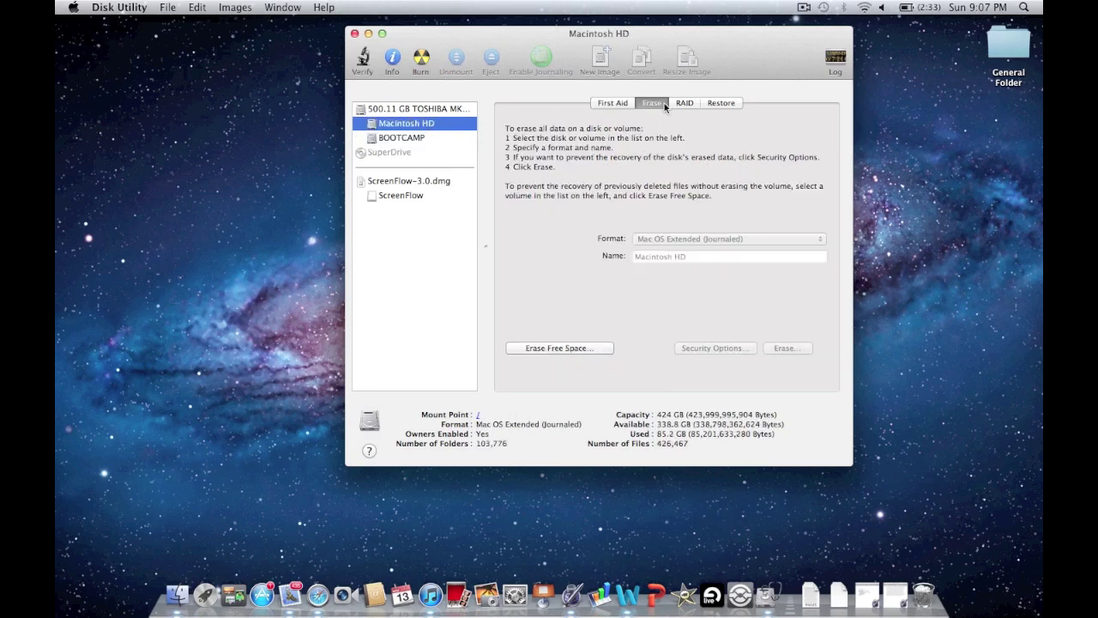
pyautogui.click(682, 104)
pyautogui.click(721, 104)
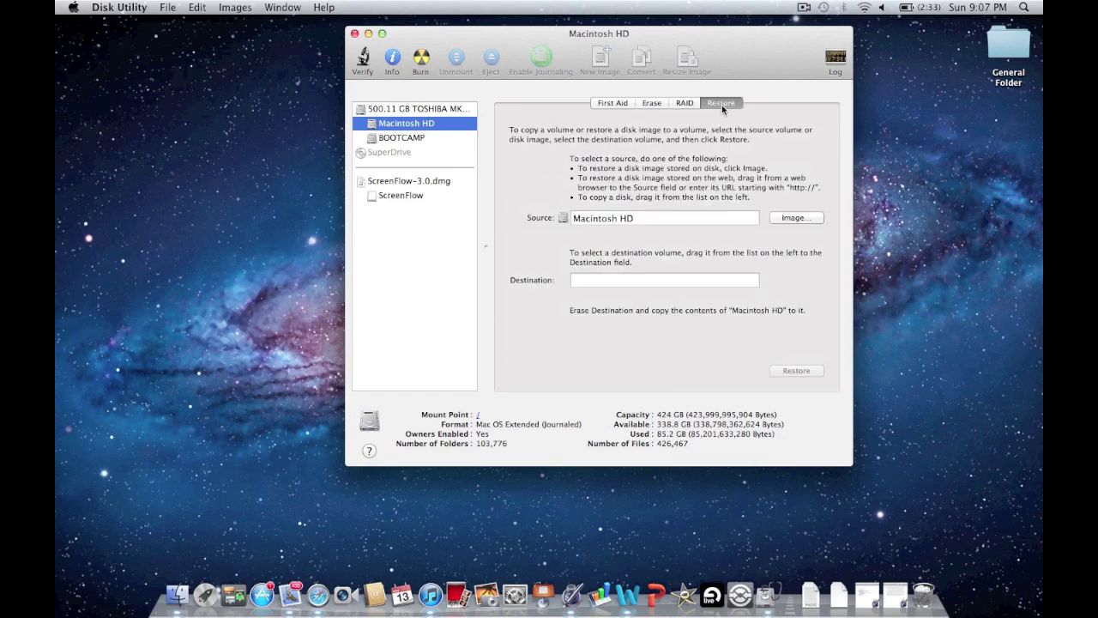
pyautogui.click(605, 103)
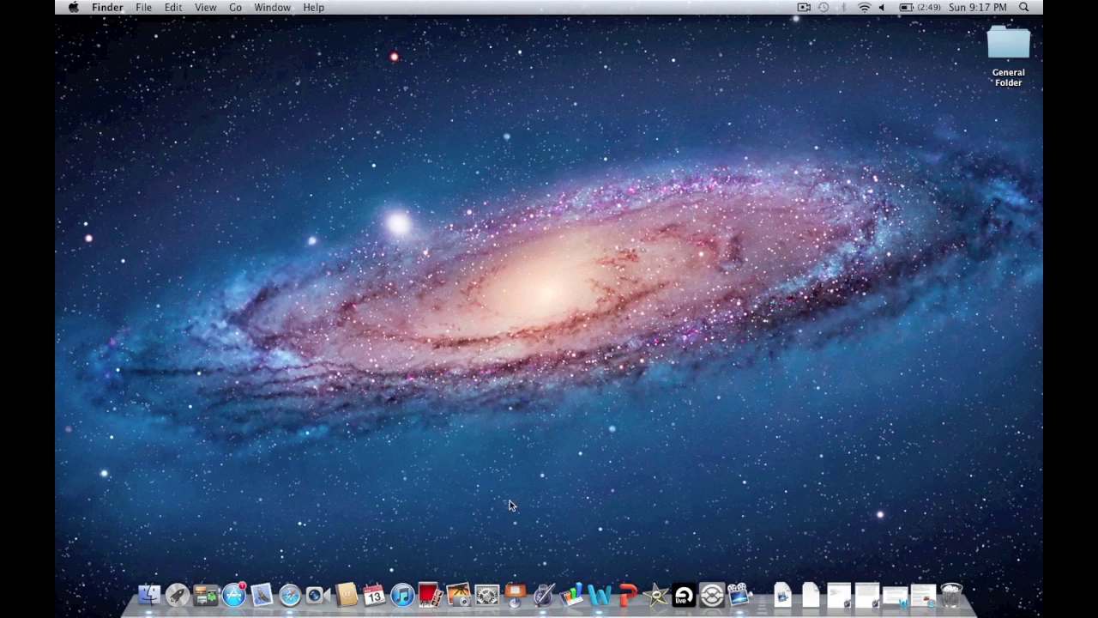
pyautogui.click(487, 593)
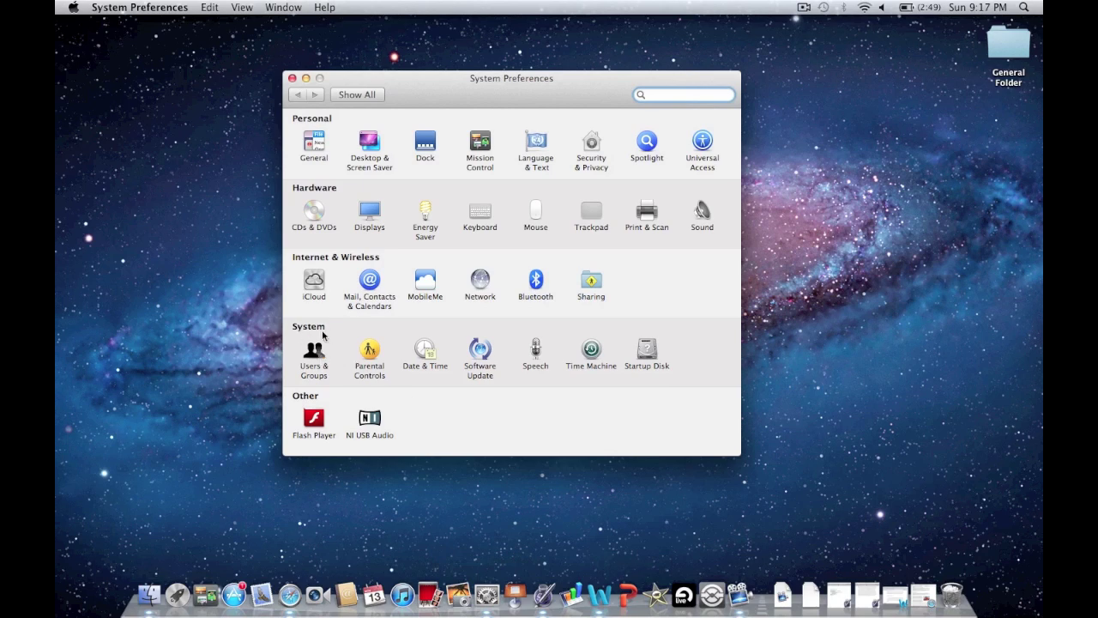
# Show the Users & Groups login items and stop hiding NIHardwareAgent at login.
pyautogui.click(315, 352)
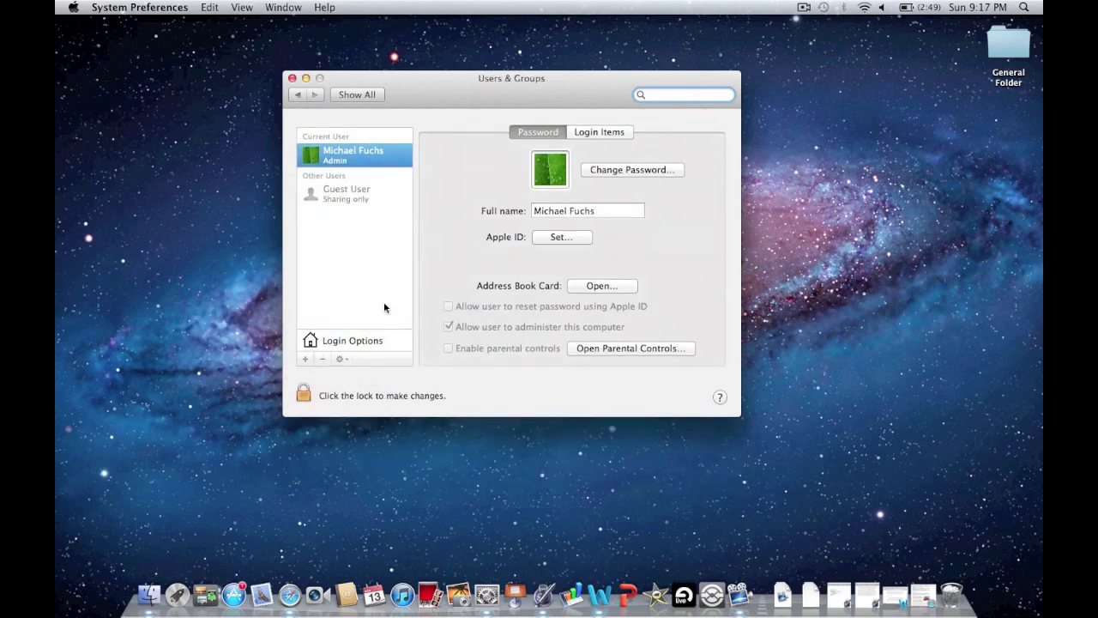
pyautogui.click(586, 134)
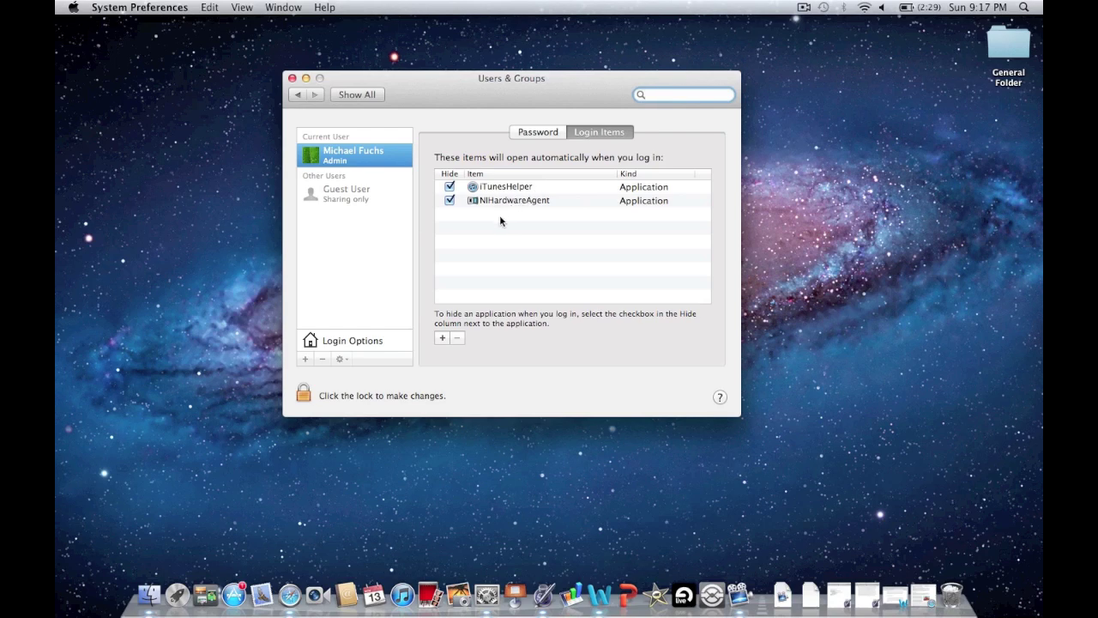
pyautogui.click(450, 202)
# Set both iTunesHelper and NIHardwareAgent back to hide at login.
pyautogui.click(450, 187)
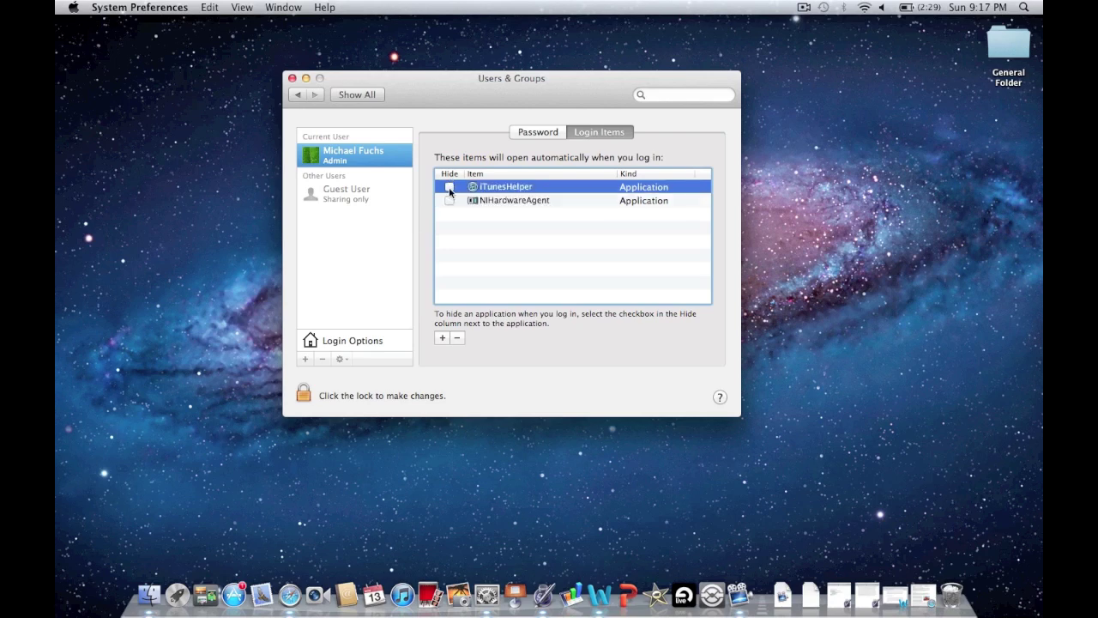
pyautogui.click(450, 187)
pyautogui.click(451, 200)
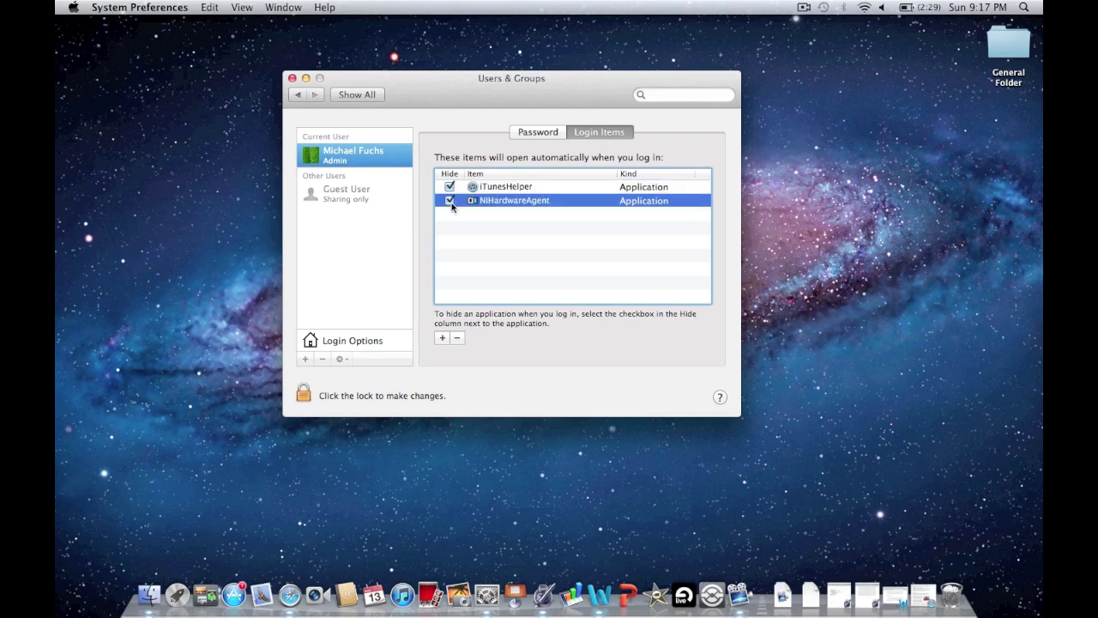
pyautogui.click(473, 218)
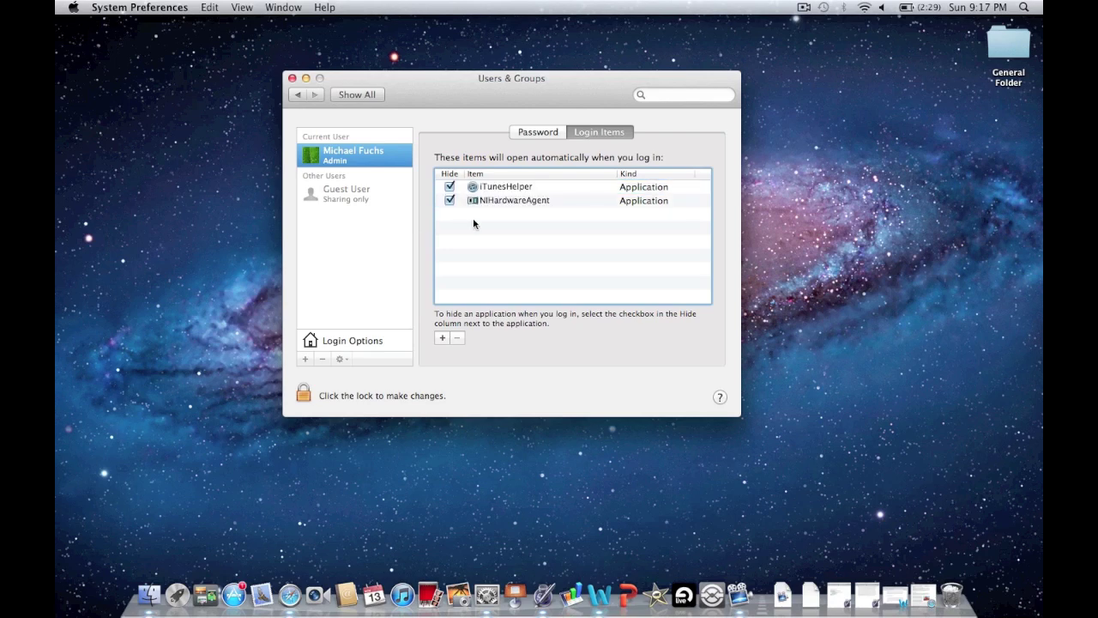
# Add App Store from the Applications folder as a new login item.
pyautogui.click(443, 338)
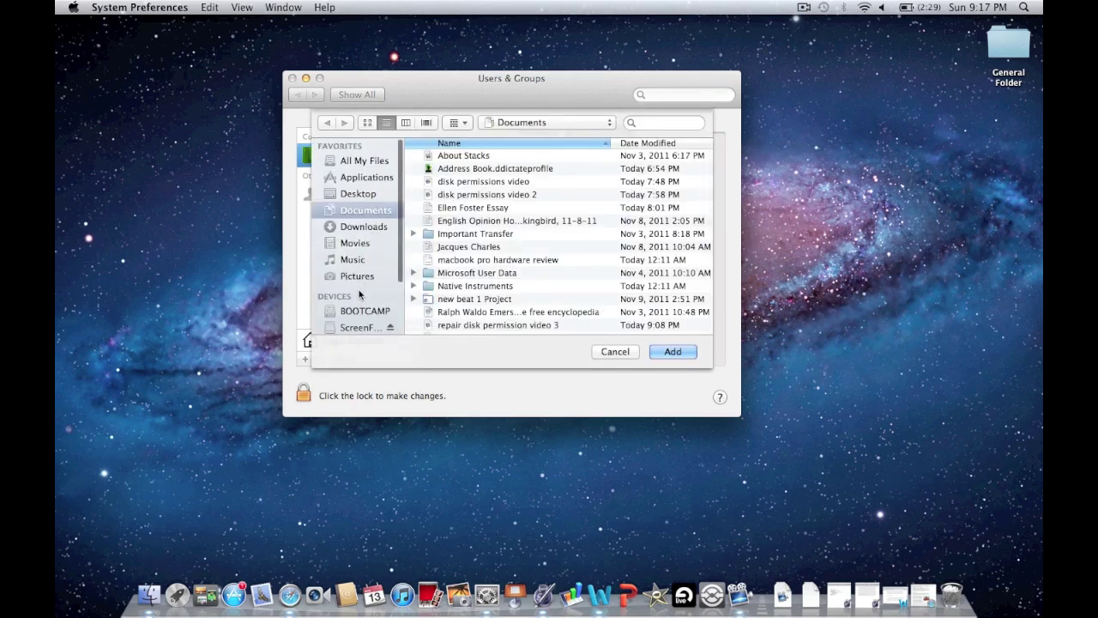
pyautogui.click(365, 177)
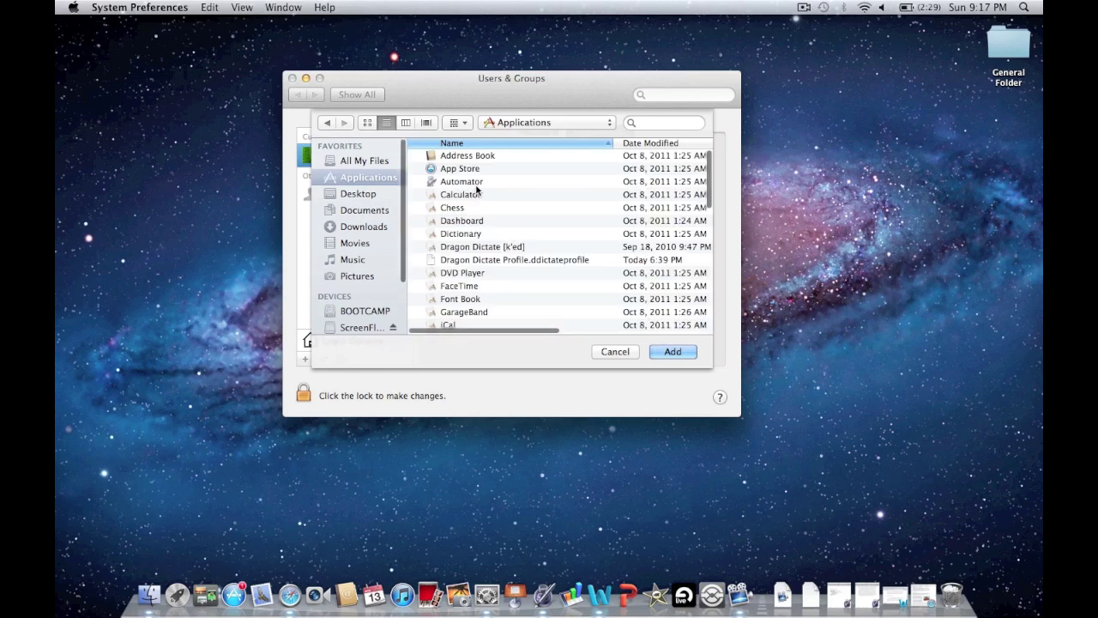
pyautogui.click(489, 170)
pyautogui.click(659, 351)
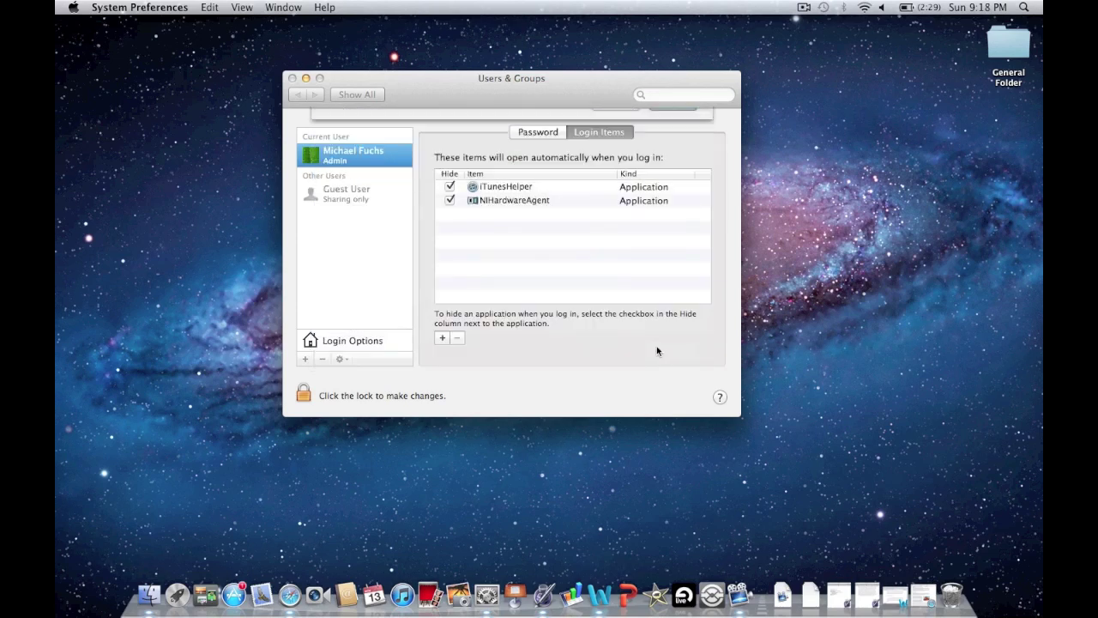
# Remove App Store from the login items.
pyautogui.click(448, 213)
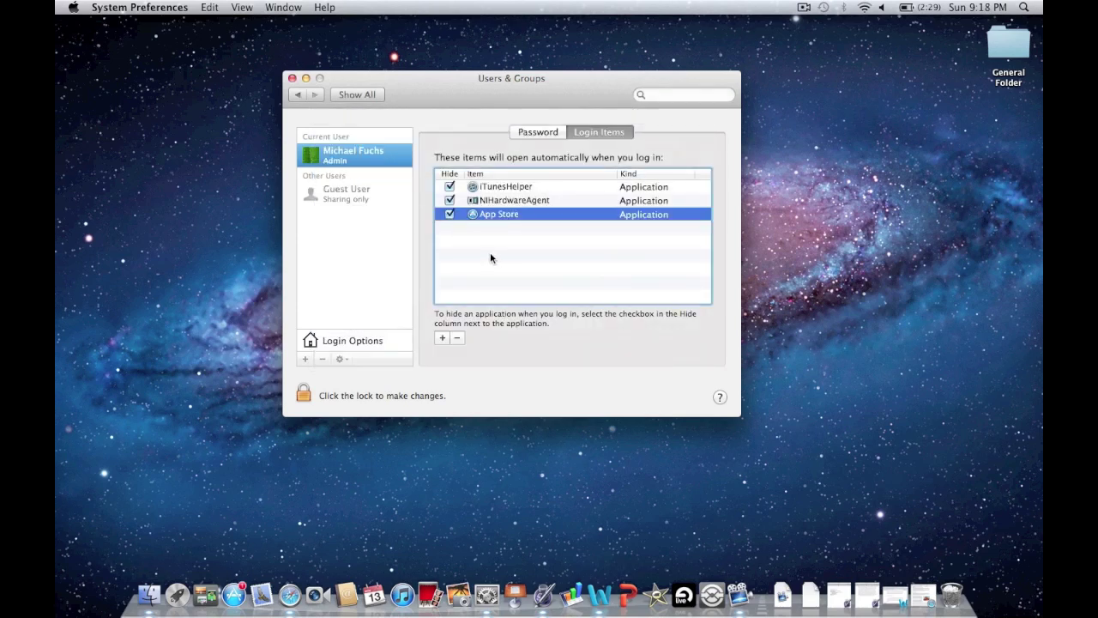
pyautogui.click(568, 251)
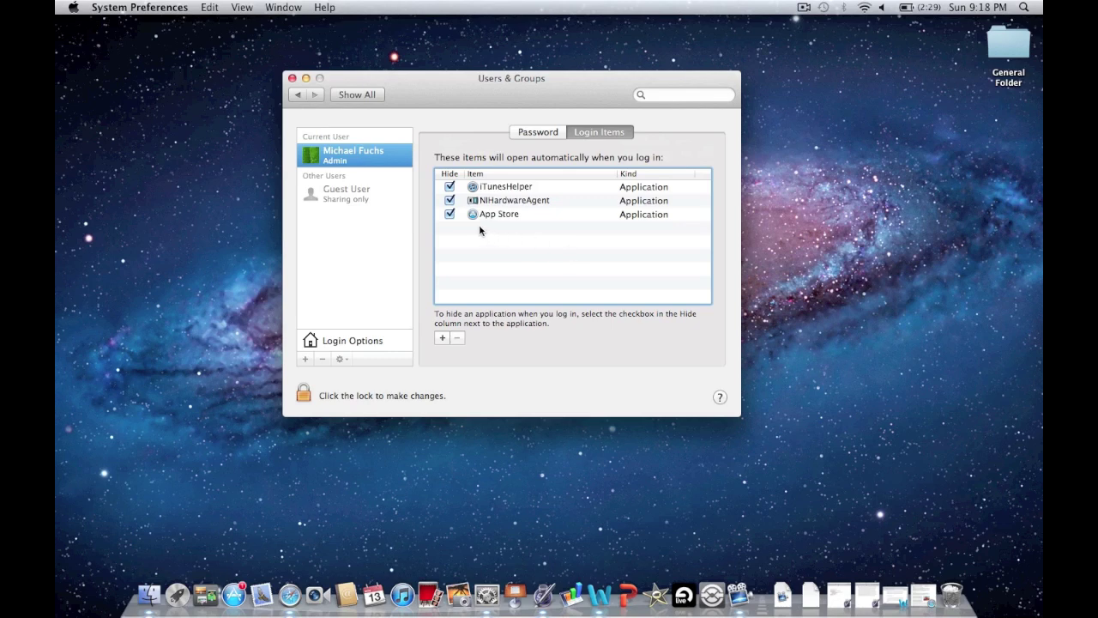
pyautogui.click(449, 214)
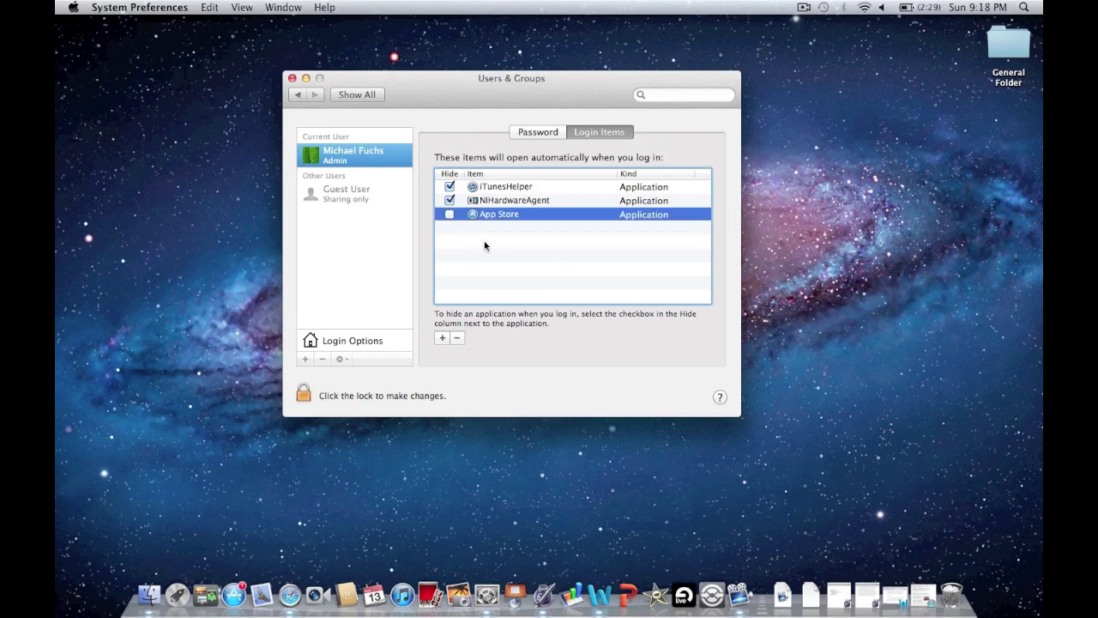
pyautogui.click(458, 338)
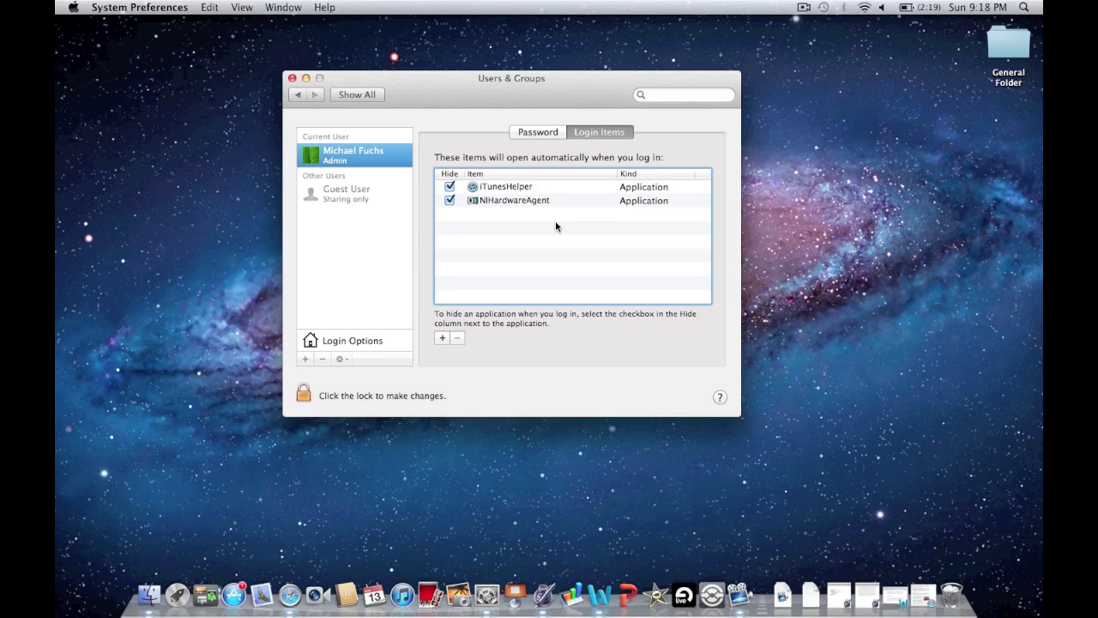
# Leave NIHardwareAgent set to hide at login after toggling its checkbox.
pyautogui.click(449, 199)
pyautogui.click(487, 255)
pyautogui.click(449, 201)
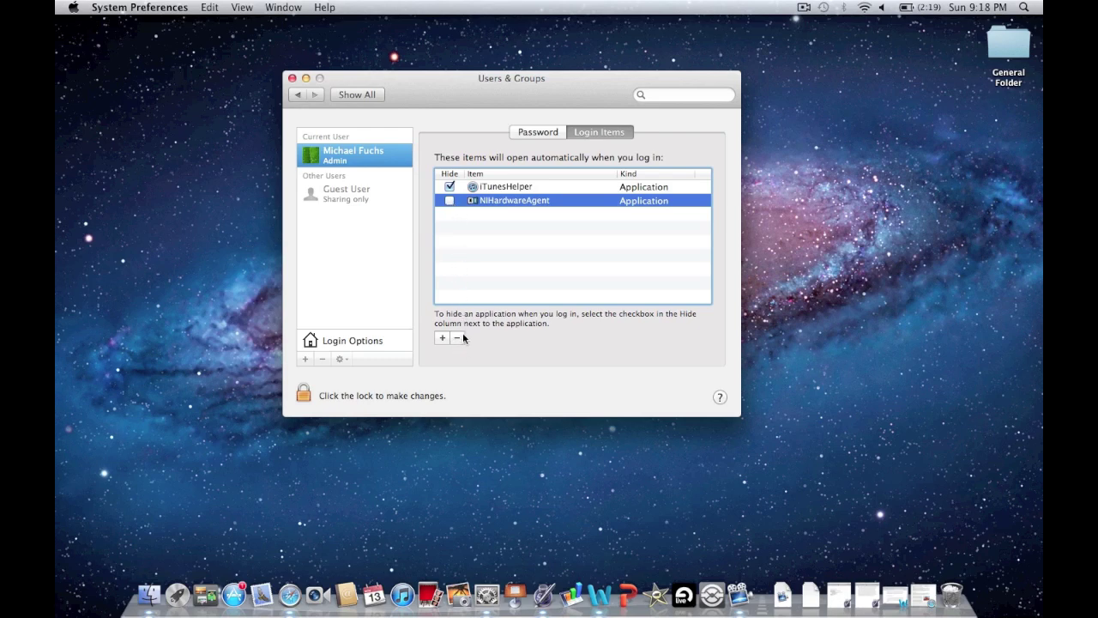
pyautogui.click(449, 199)
pyautogui.click(488, 254)
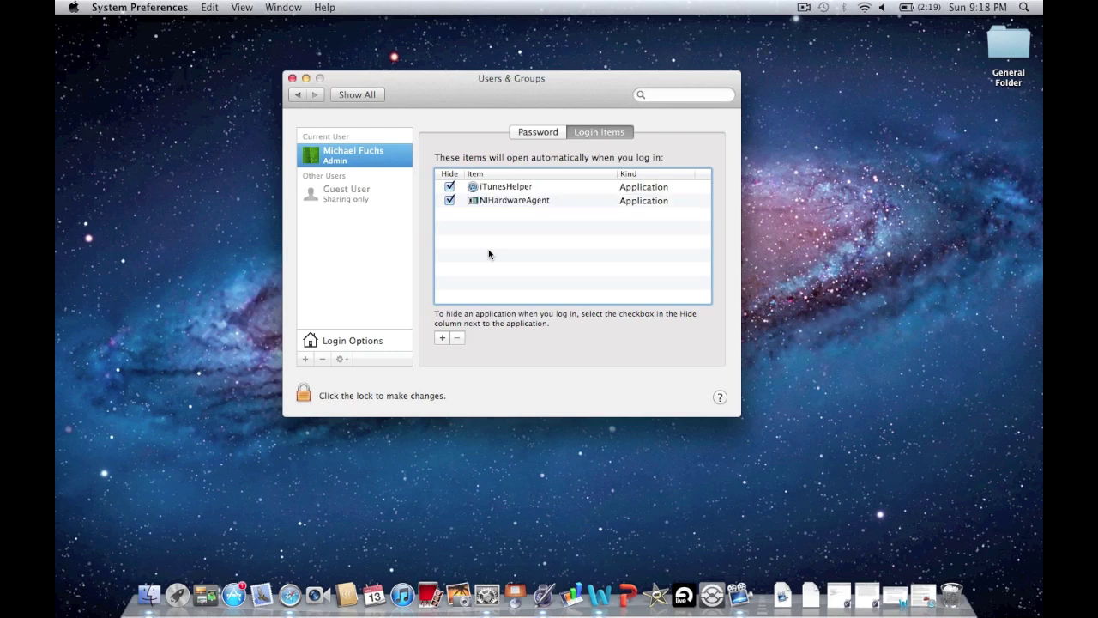
# Move the Users & Groups window higher, then close System Preferences.
pyautogui.moveTo(488, 95); pyautogui.dragTo(499, 62)
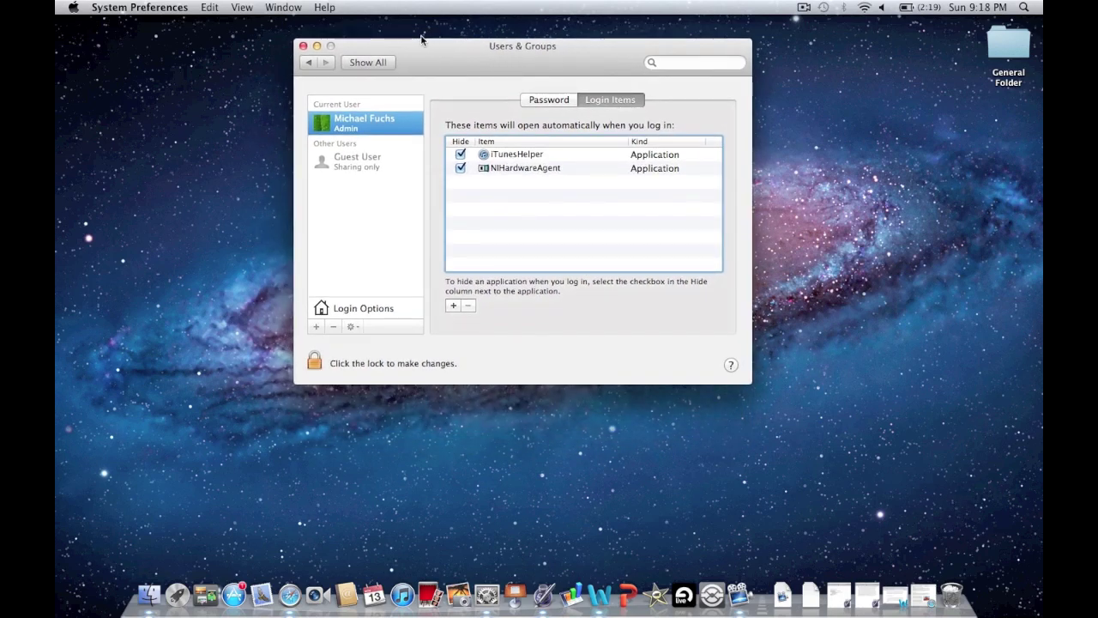
pyautogui.moveTo(268, 32); pyautogui.dragTo(777, 401)
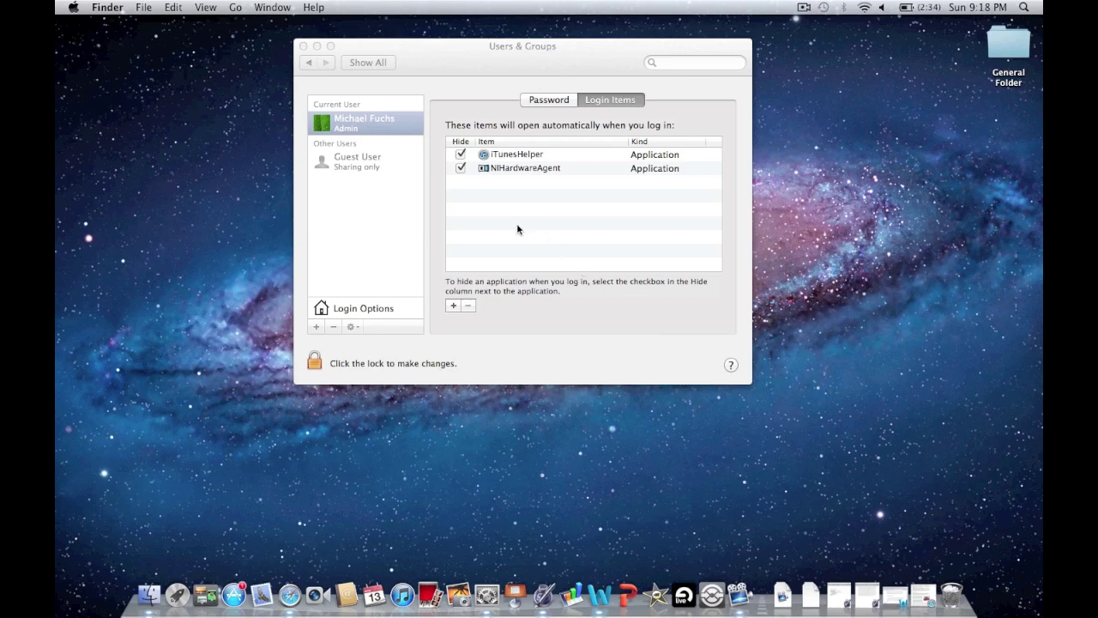
pyautogui.click(304, 45)
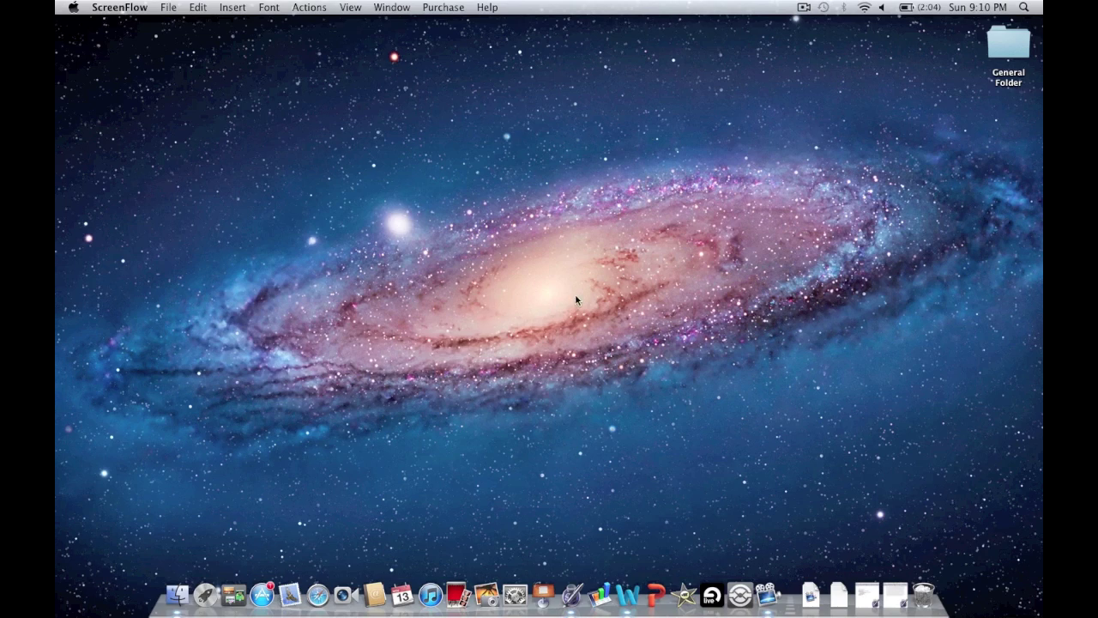
# Launch Safari on the DJ TechTools forum, leave full-screen view, and pull down the Safari menu.
pyautogui.click(323, 600)
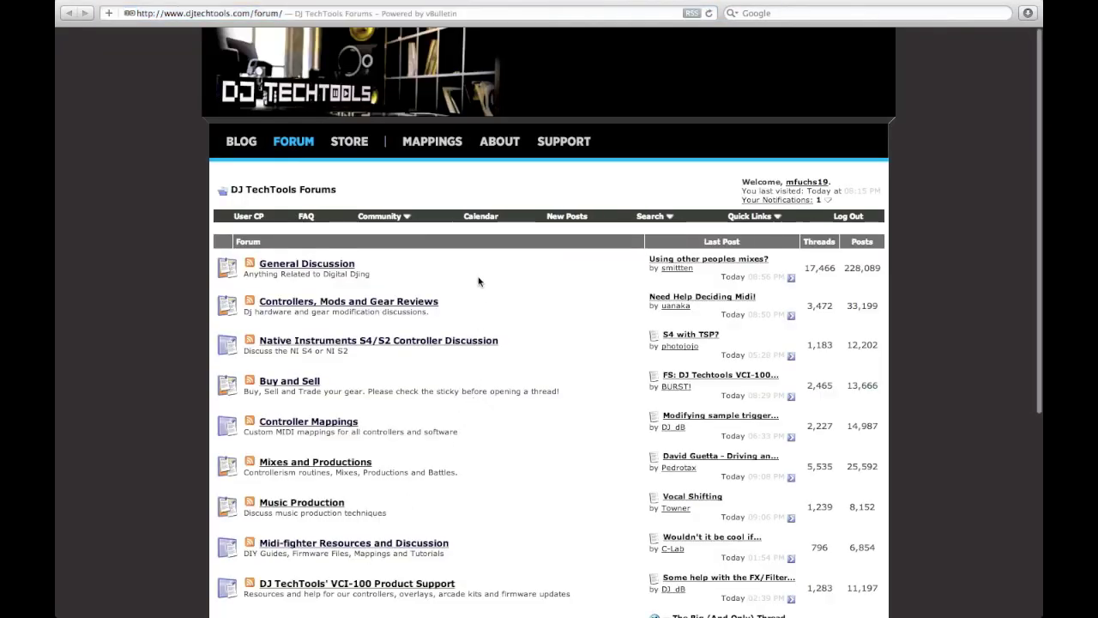
pyautogui.click(1021, 7)
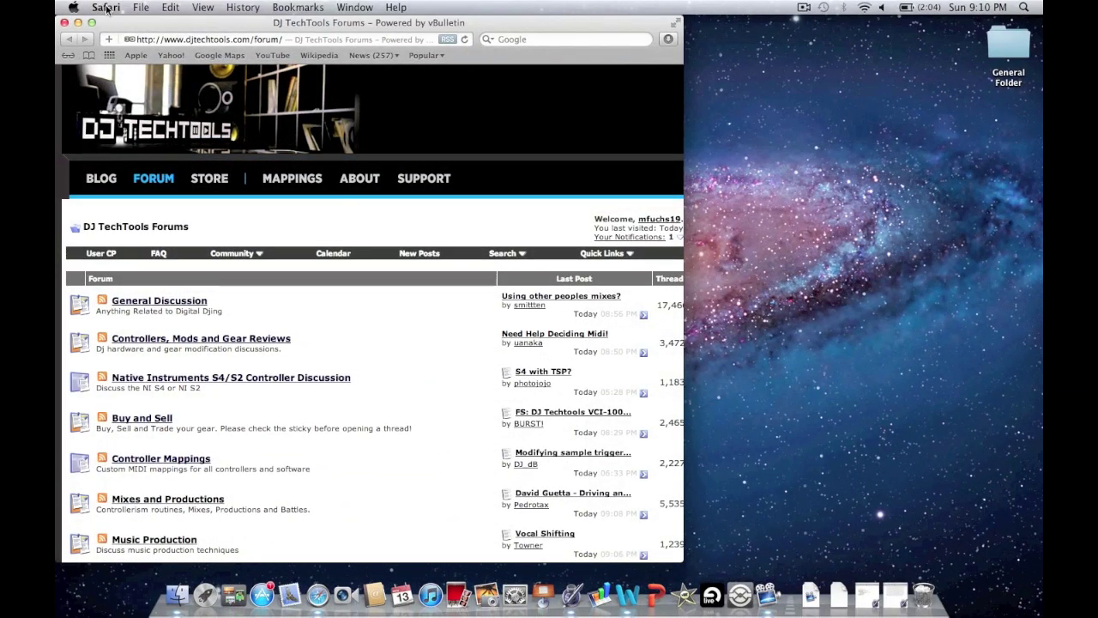
pyautogui.click(106, 7)
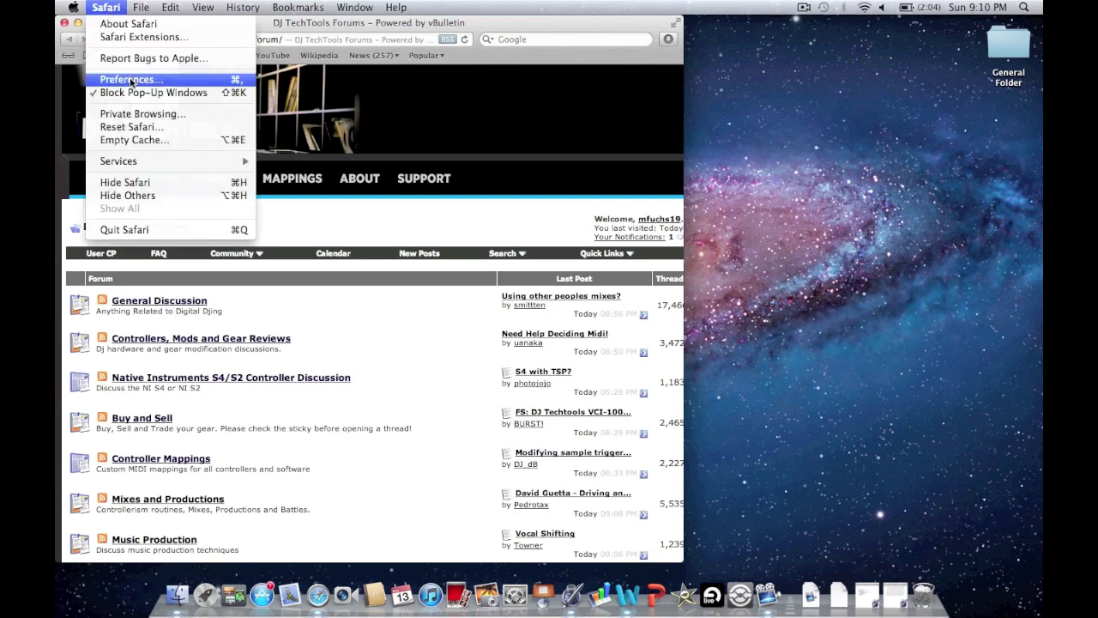
# Reset Safari, clearing history, Top Sites, downloads, website icons and location warnings.
pyautogui.click(143, 129)
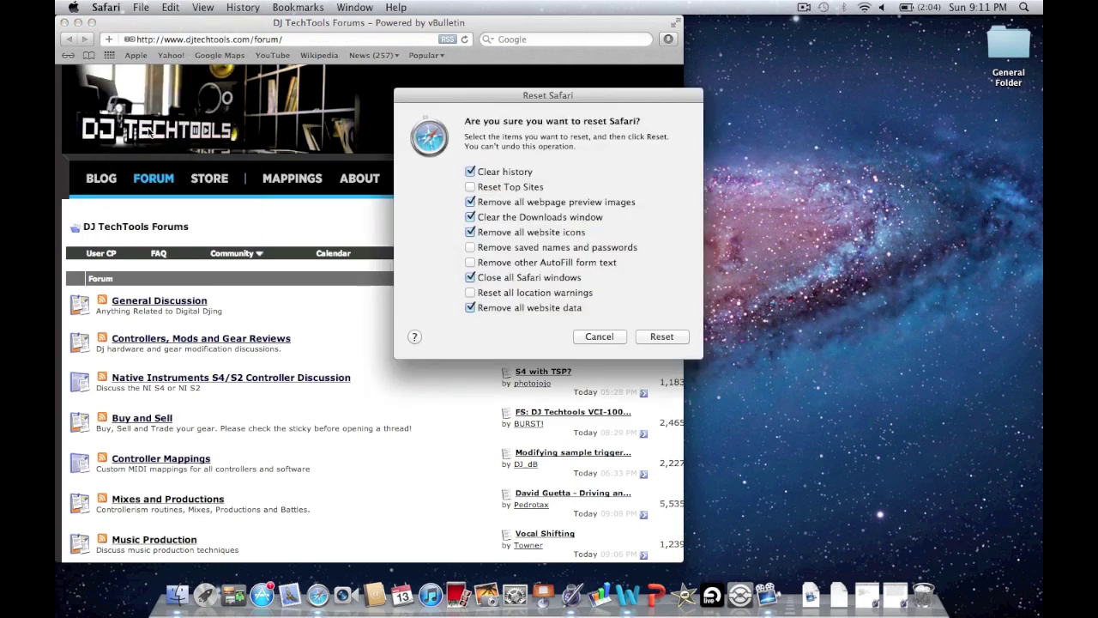
pyautogui.click(471, 202)
pyautogui.click(470, 172)
pyautogui.click(471, 218)
pyautogui.click(470, 232)
pyautogui.click(470, 278)
pyautogui.click(471, 308)
pyautogui.click(471, 293)
pyautogui.click(471, 277)
pyautogui.click(660, 337)
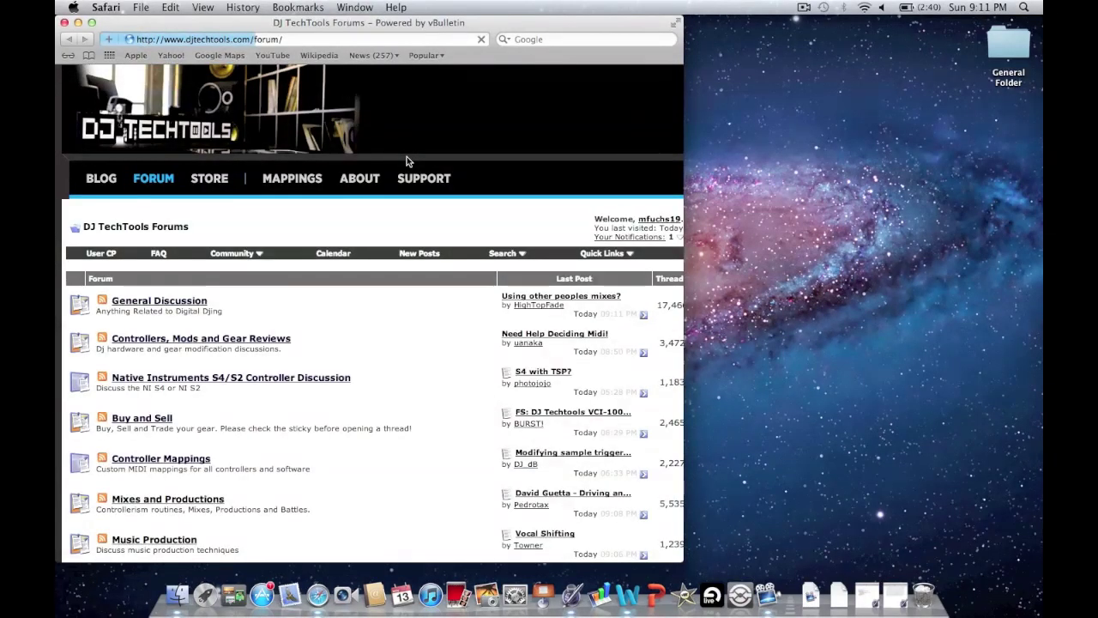
# Review Safari's Advanced and Extensions preferences, then quit Safari.
pyautogui.click(114, 8)
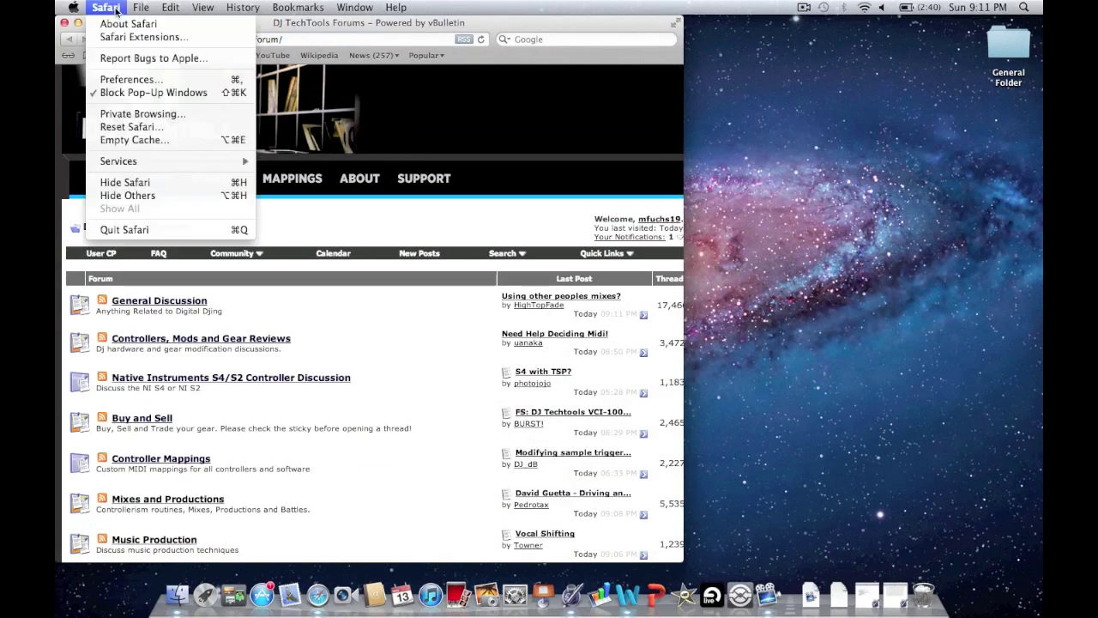
pyautogui.click(133, 79)
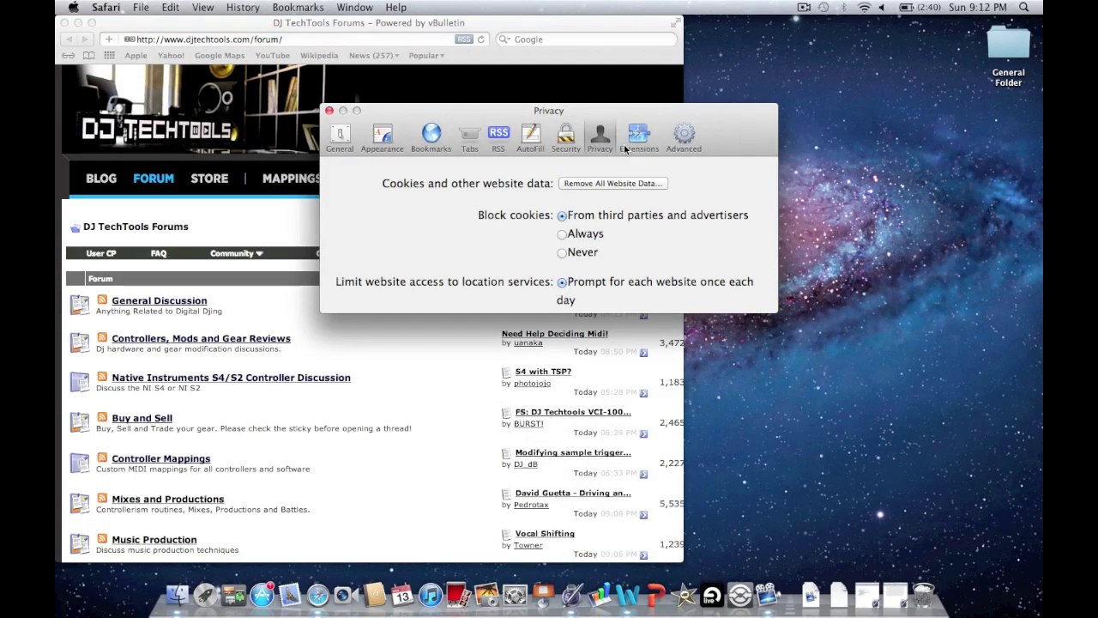
pyautogui.click(684, 135)
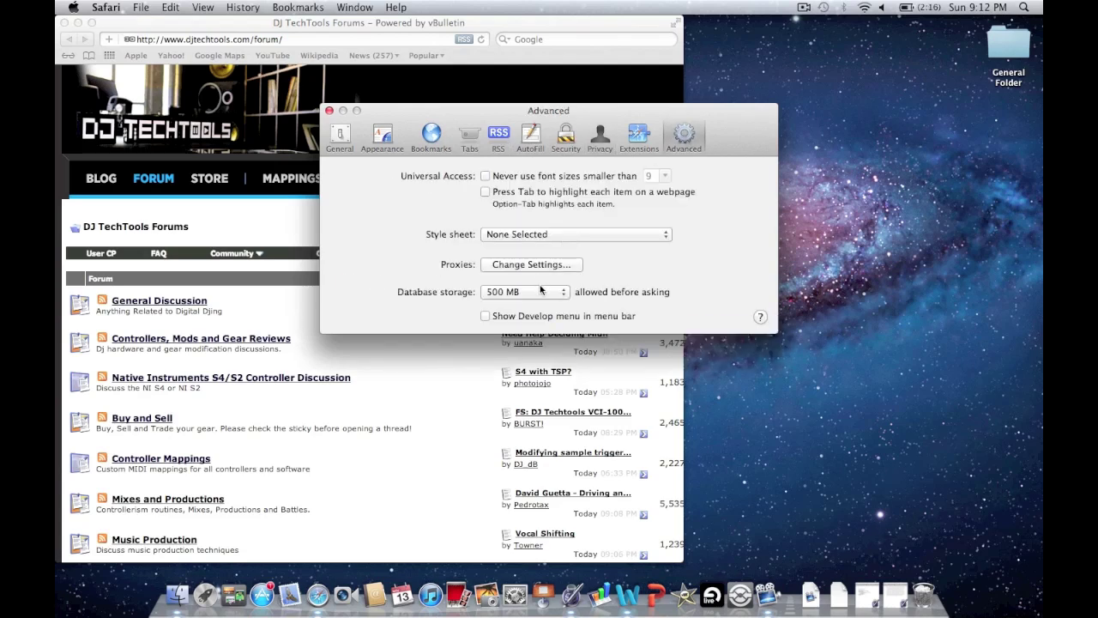
pyautogui.click(639, 137)
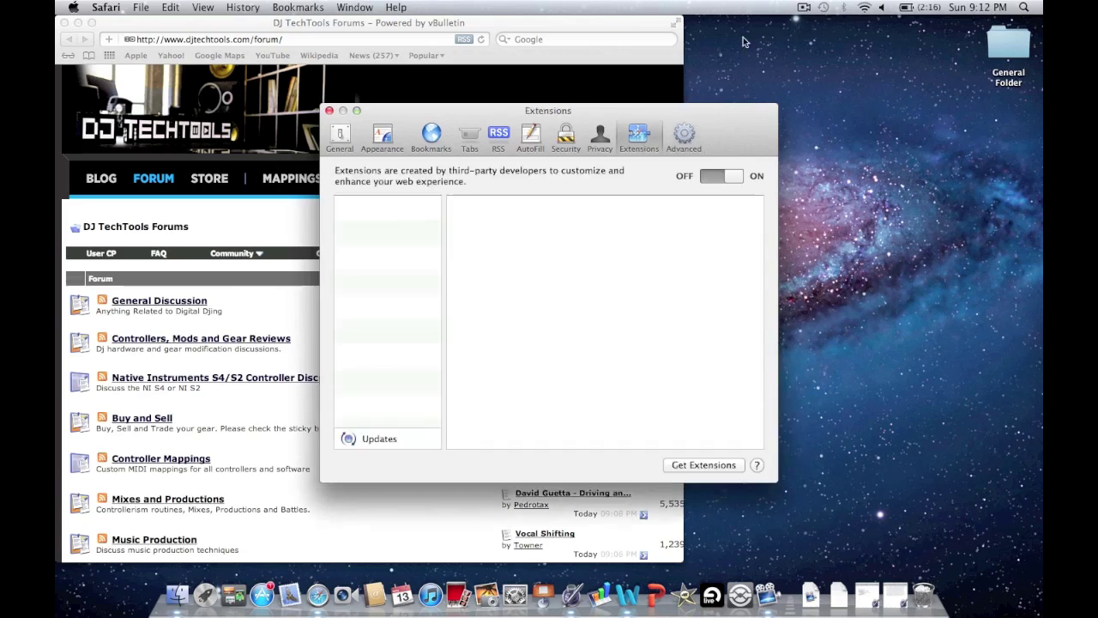
pyautogui.click(804, 8)
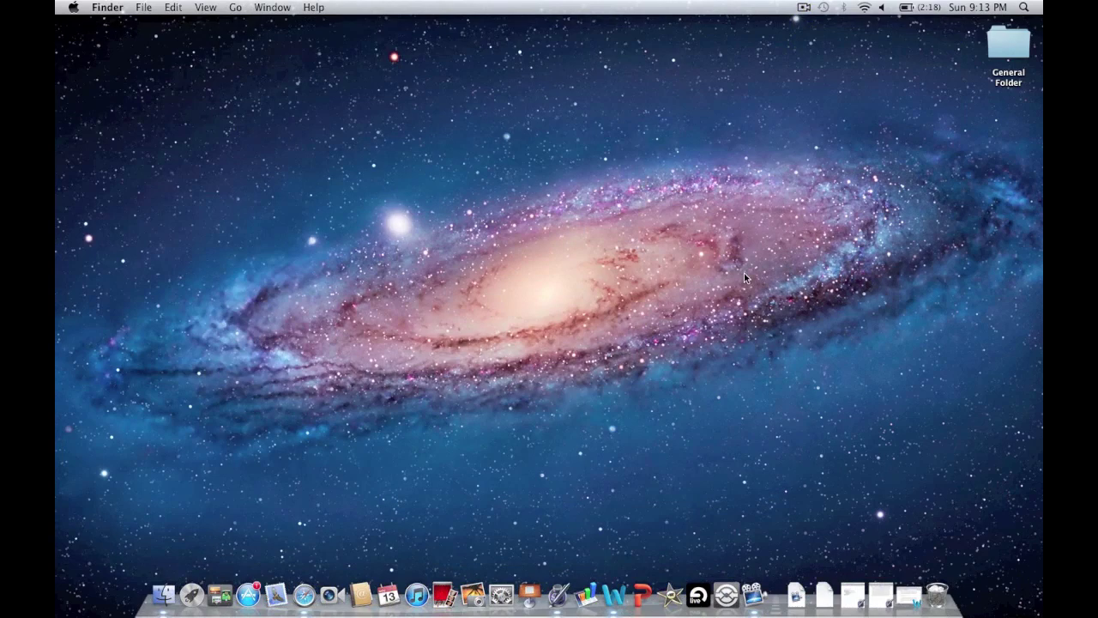
# Bring up the Dashboard with F12 to show the widgets.
pyautogui.press('F12')
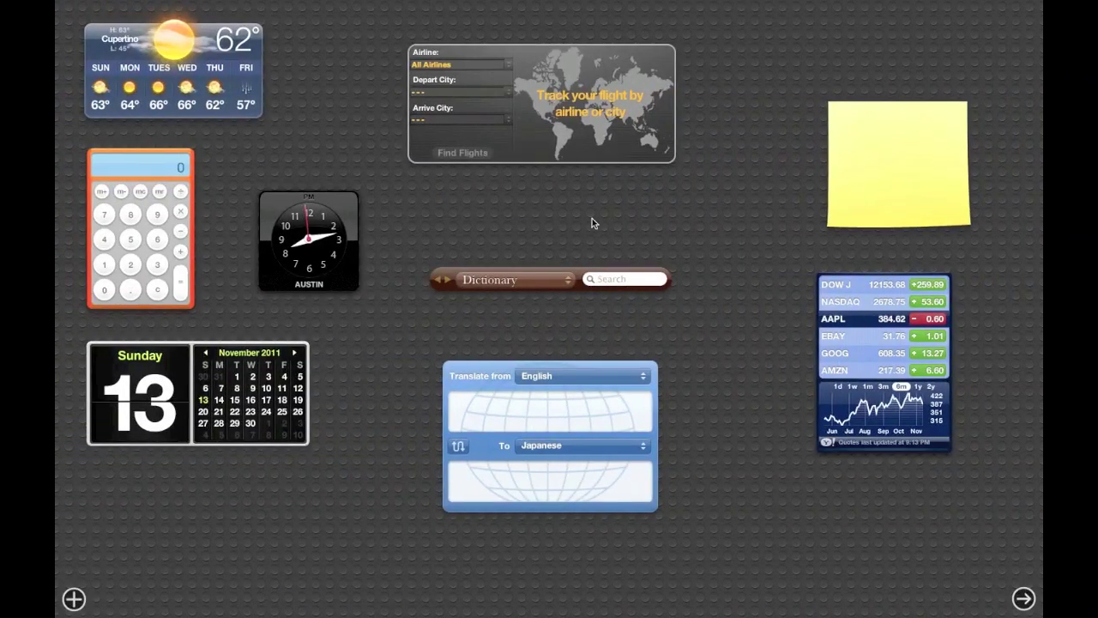
pyautogui.press('F12')
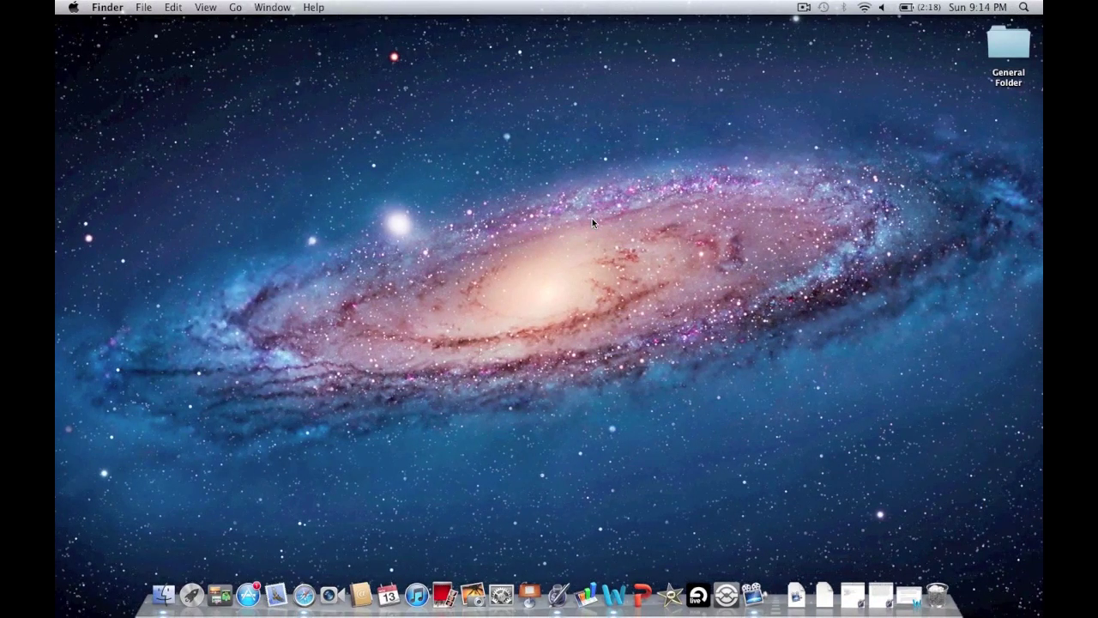
pyautogui.press('F12')
pyautogui.press('F12')
pyautogui.press('F12')
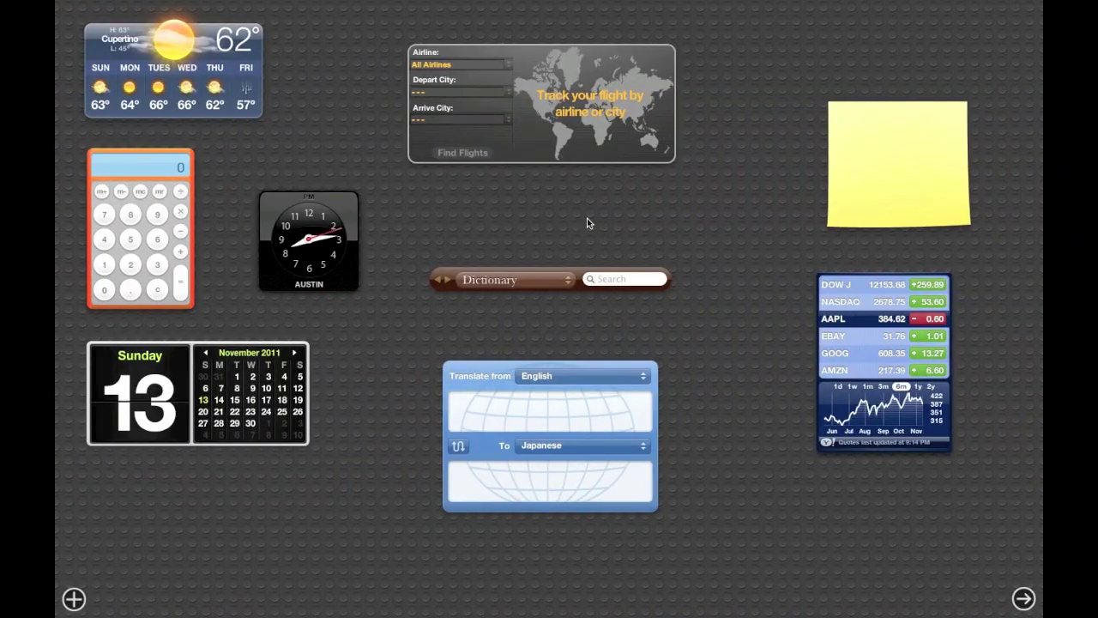
# Set Flight Tracker's departure city to Luanda – 4 De Fevereiro Airport and open the widget bar.
pyautogui.moveTo(273, 205)
pyautogui.moveTo(412, 83)
pyautogui.click(508, 89)
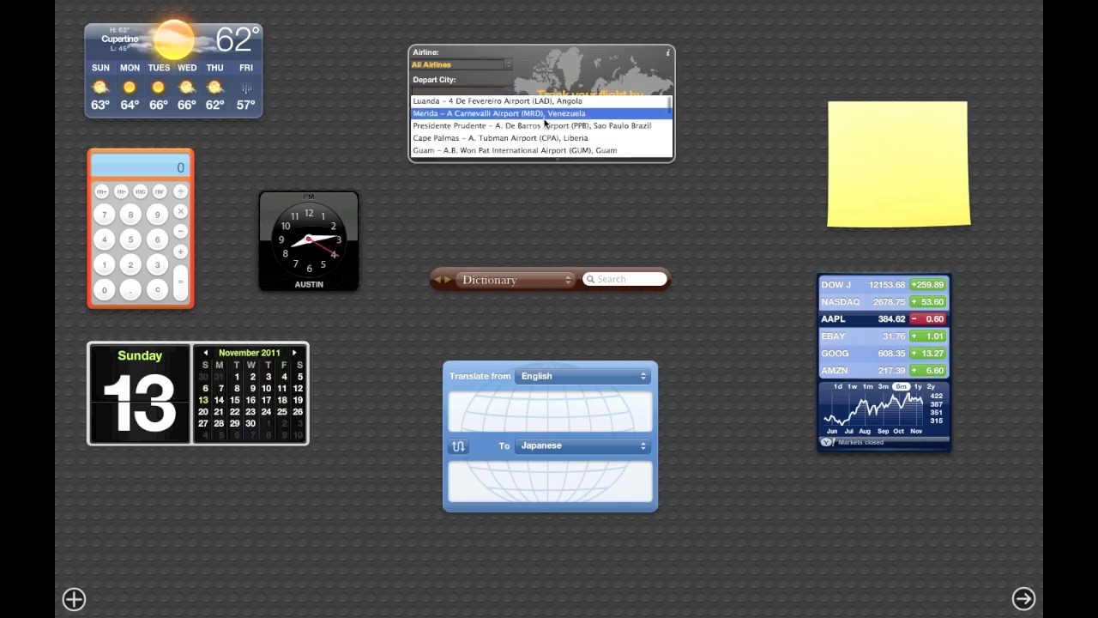
pyautogui.click(547, 95)
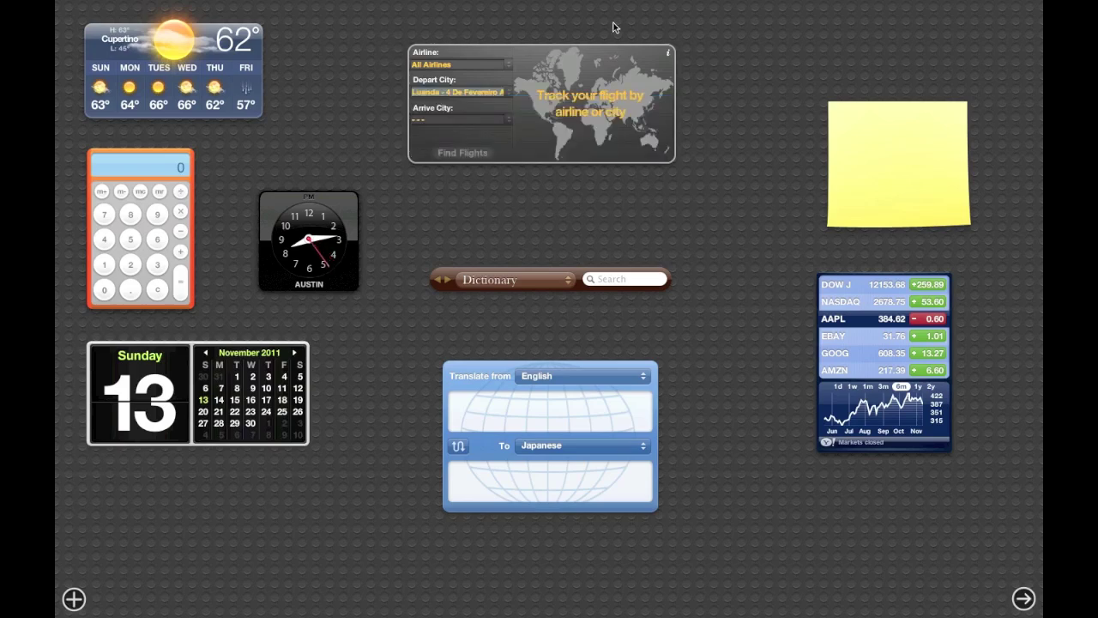
pyautogui.click(74, 599)
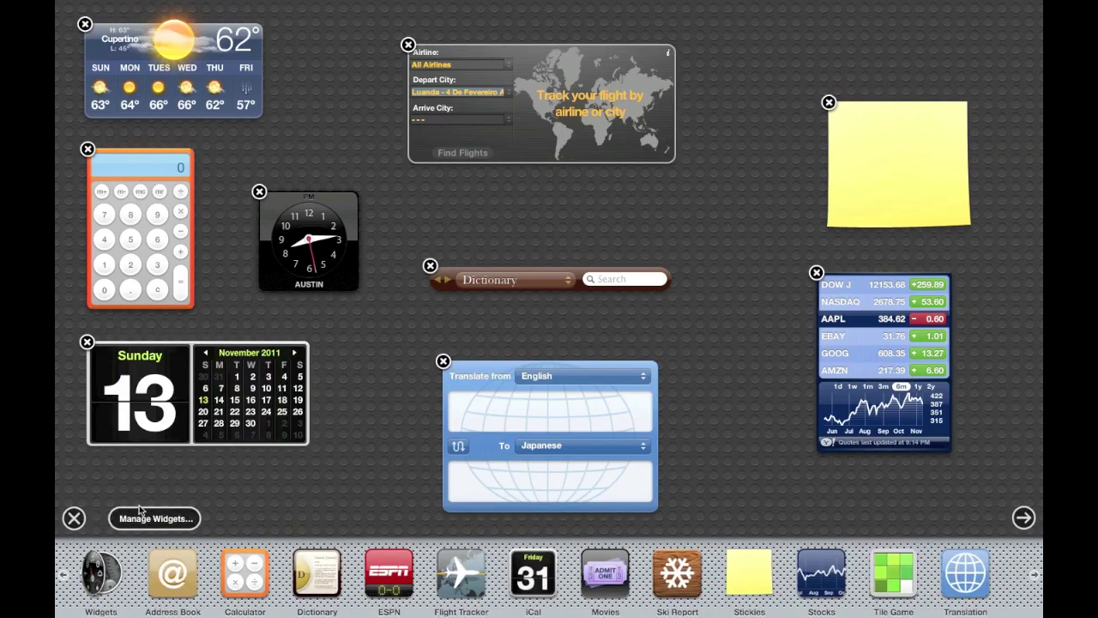
# Remove the Translation, Dictionary, Stickies, Calendar and Flight Tracker widgets.
pyautogui.click(75, 520)
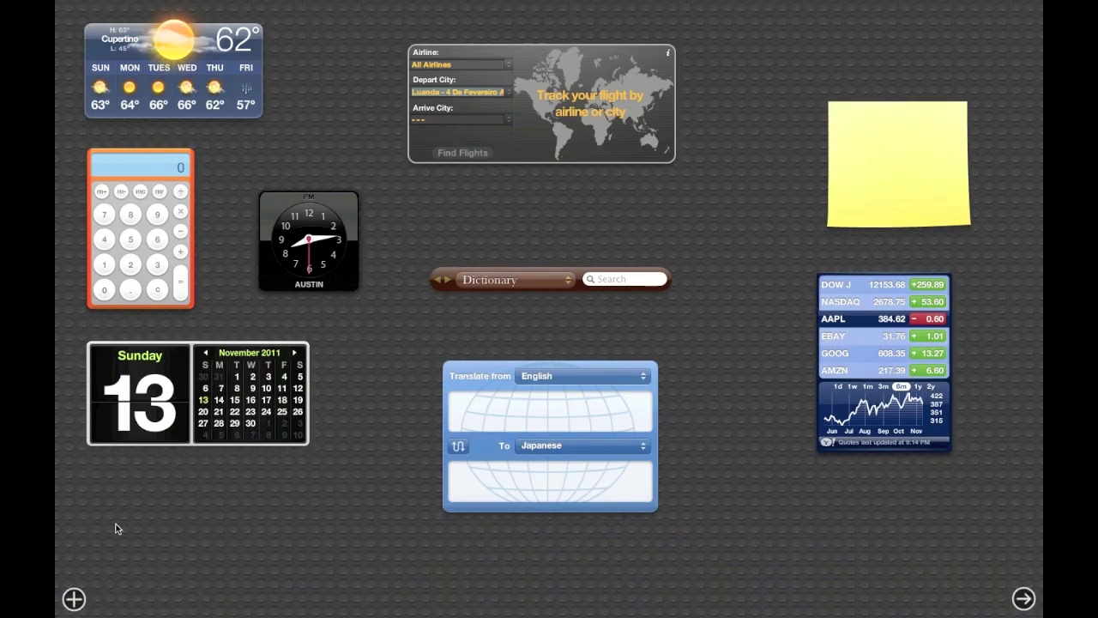
pyautogui.click(73, 599)
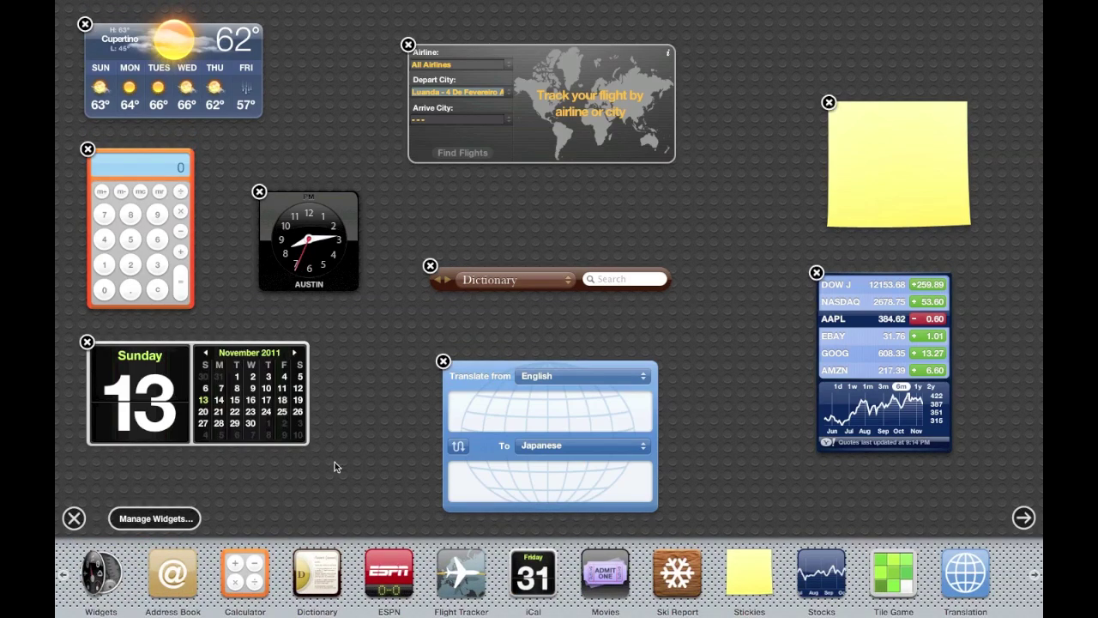
pyautogui.click(443, 361)
pyautogui.click(430, 266)
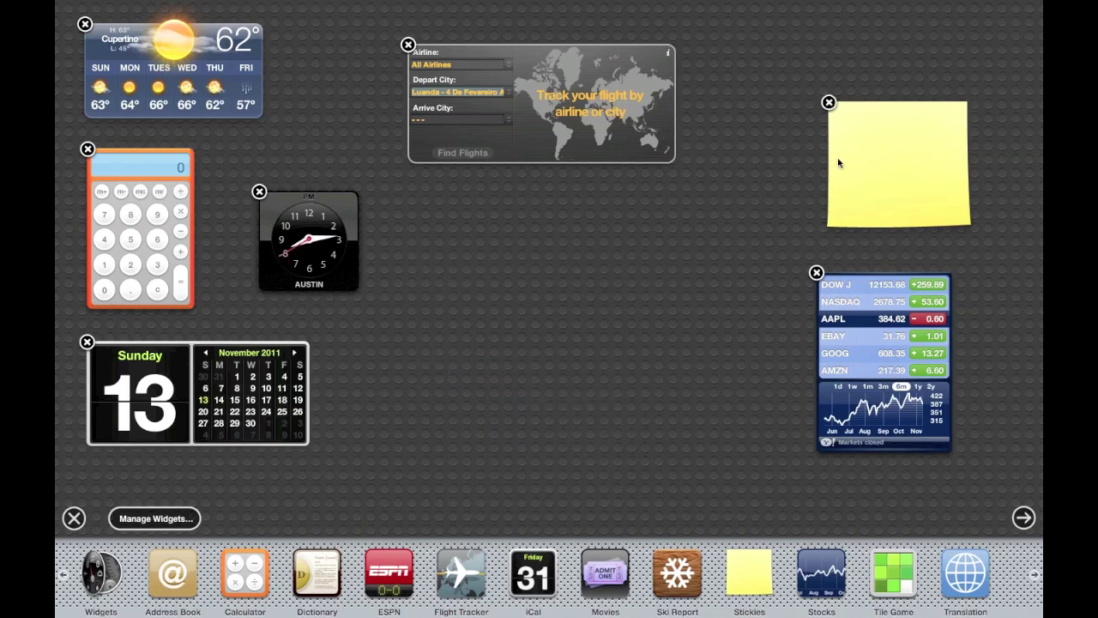
pyautogui.click(829, 103)
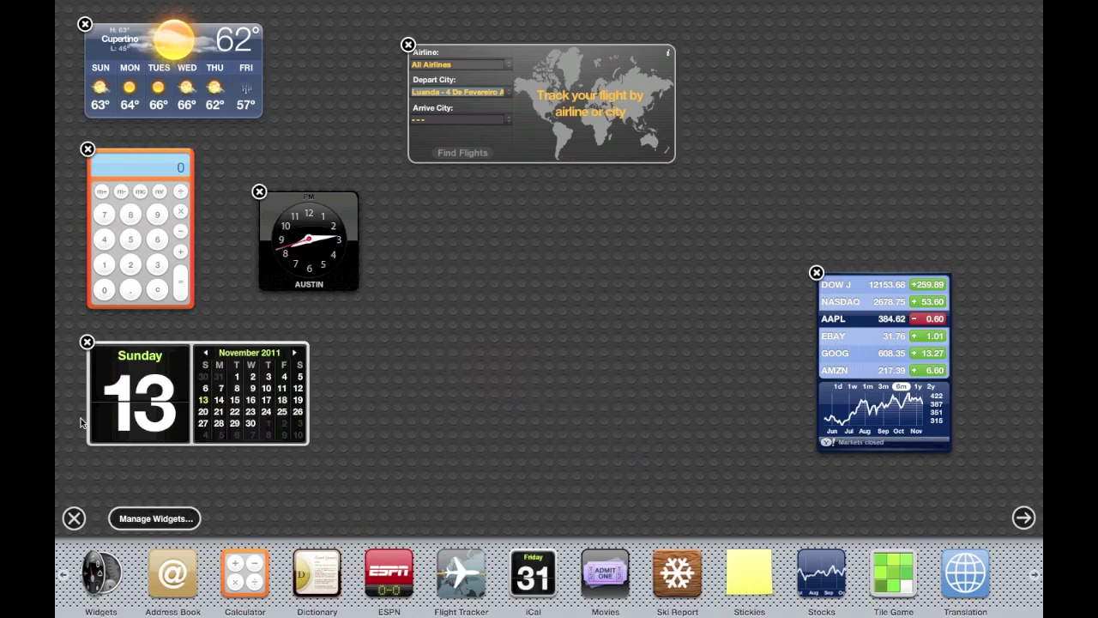
pyautogui.click(87, 342)
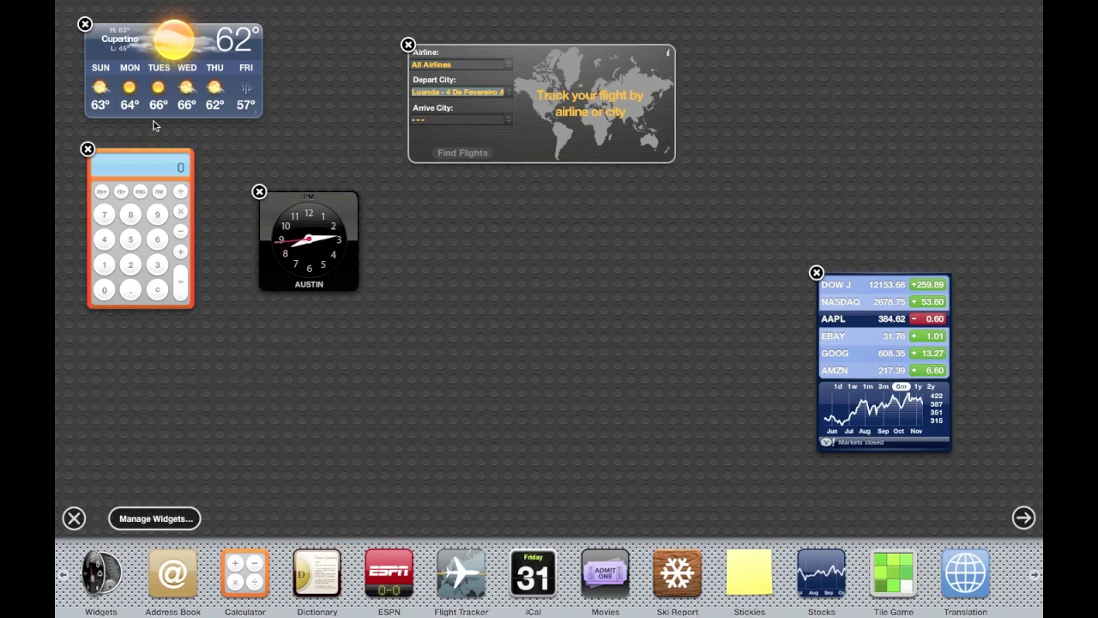
pyautogui.click(407, 44)
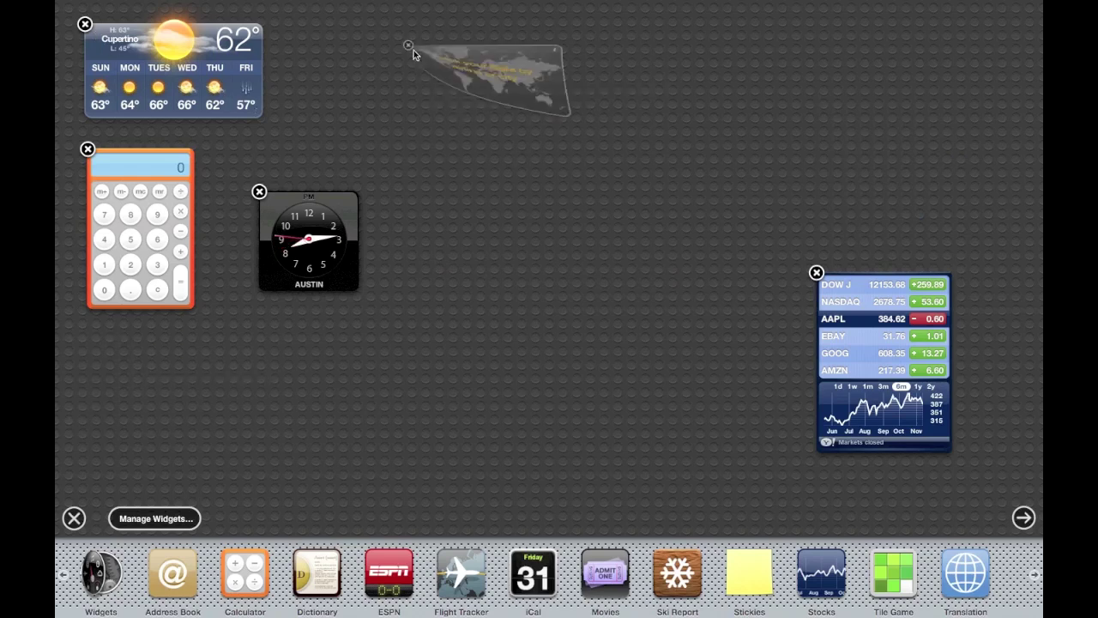
# Move Stocks beneath the calculator and the Austin clock beside the weather widget.
pyautogui.moveTo(863, 321); pyautogui.dragTo(125, 373)
pyautogui.moveTo(300, 223); pyautogui.dragTo(362, 48)
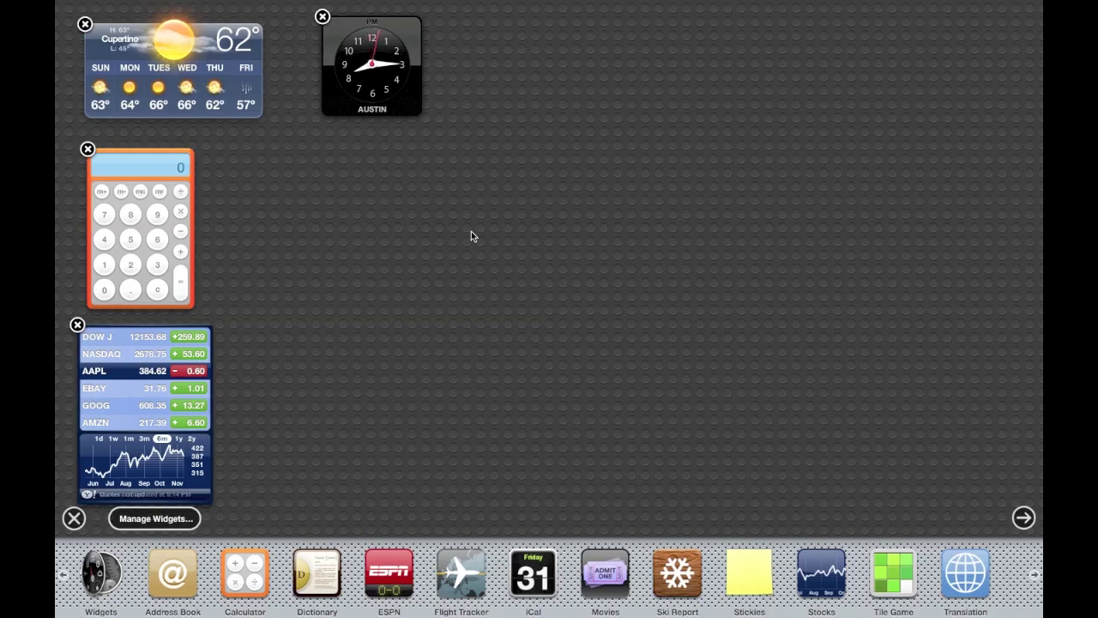
pyautogui.click(74, 518)
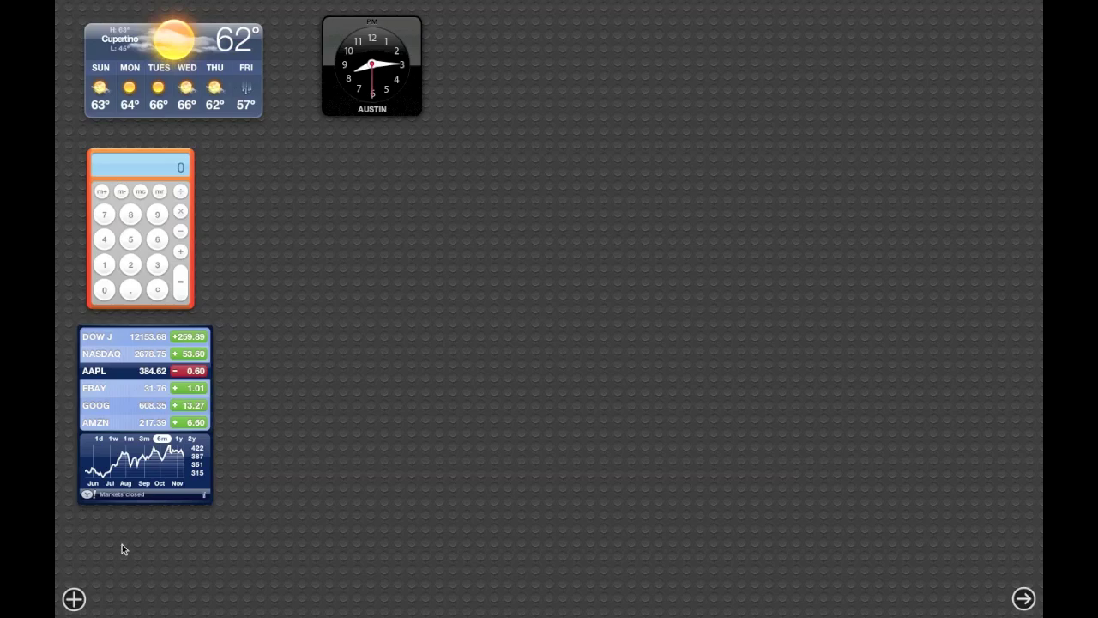
pyautogui.click(75, 597)
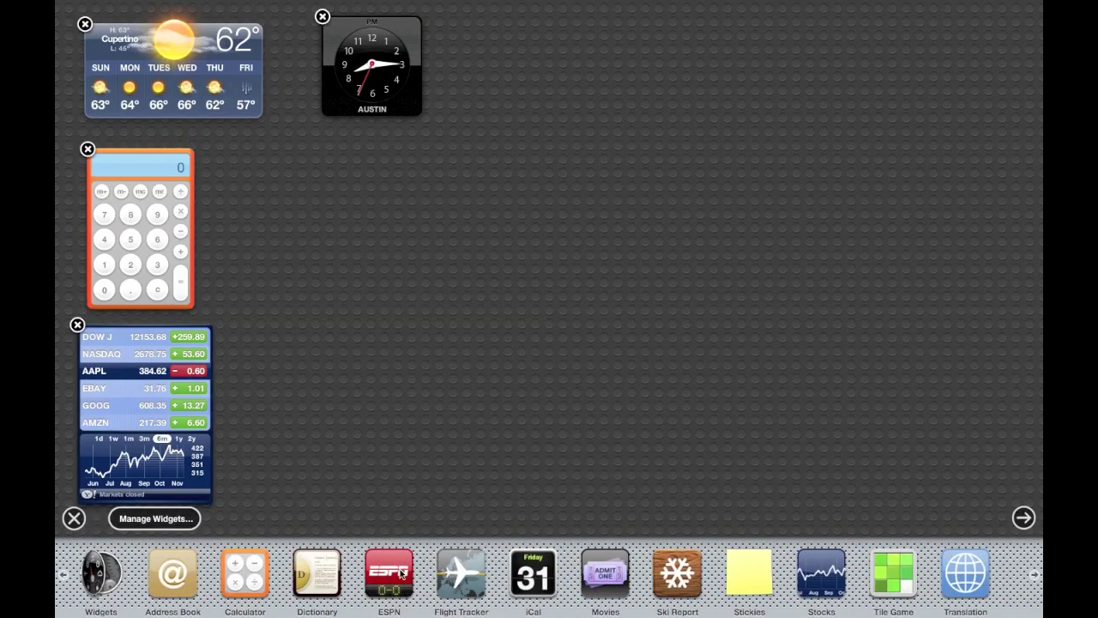
pyautogui.click(73, 518)
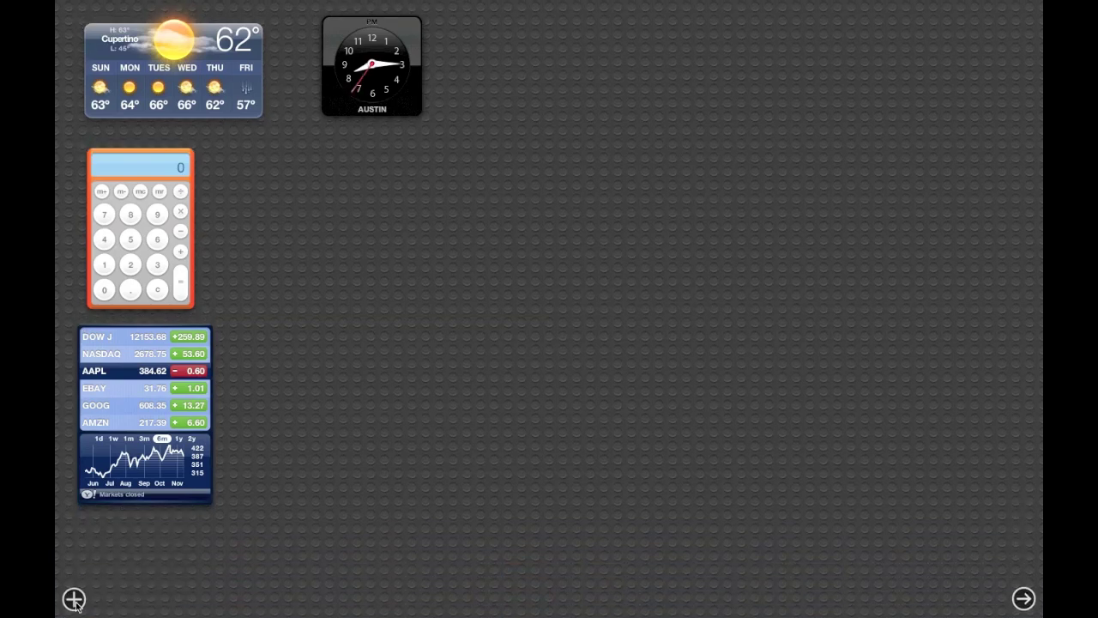
pyautogui.click(75, 598)
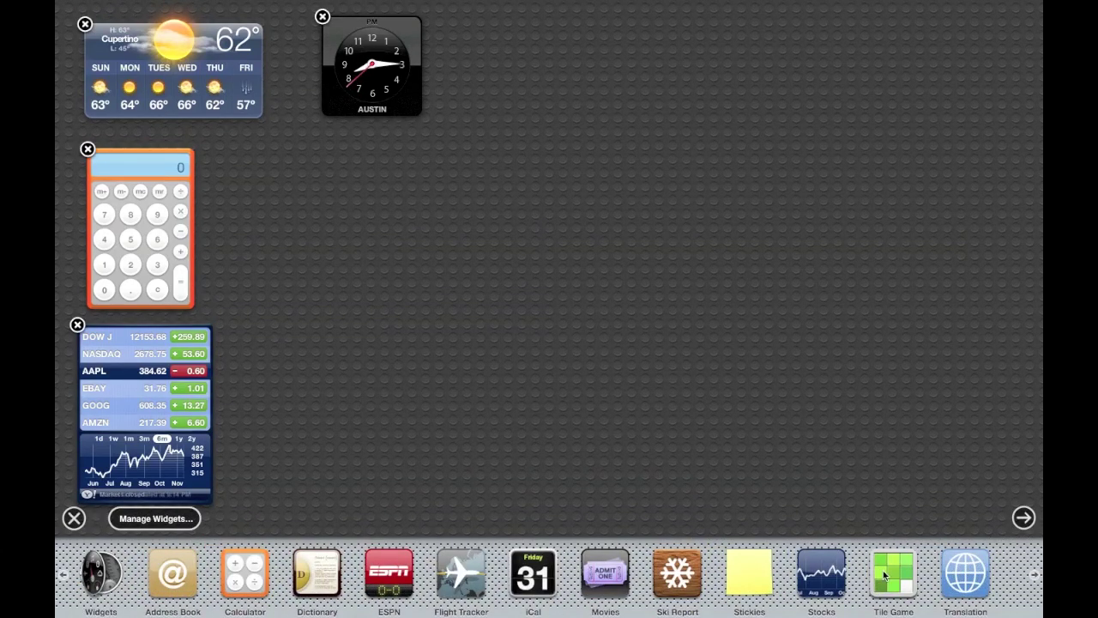
pyautogui.click(747, 586)
pyautogui.click(841, 575)
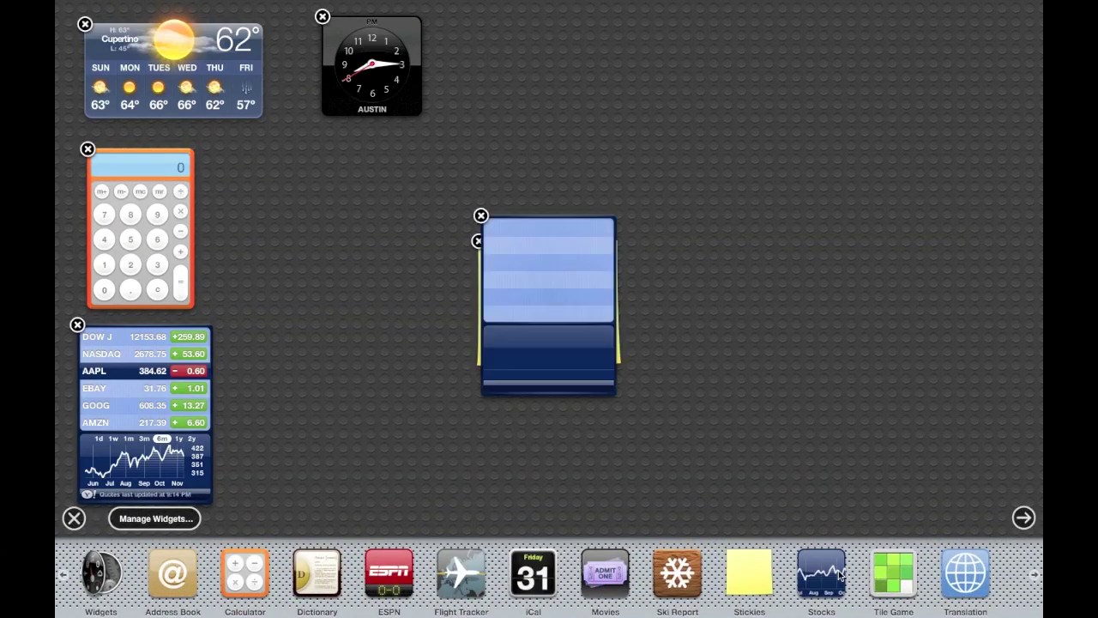
pyautogui.click(481, 215)
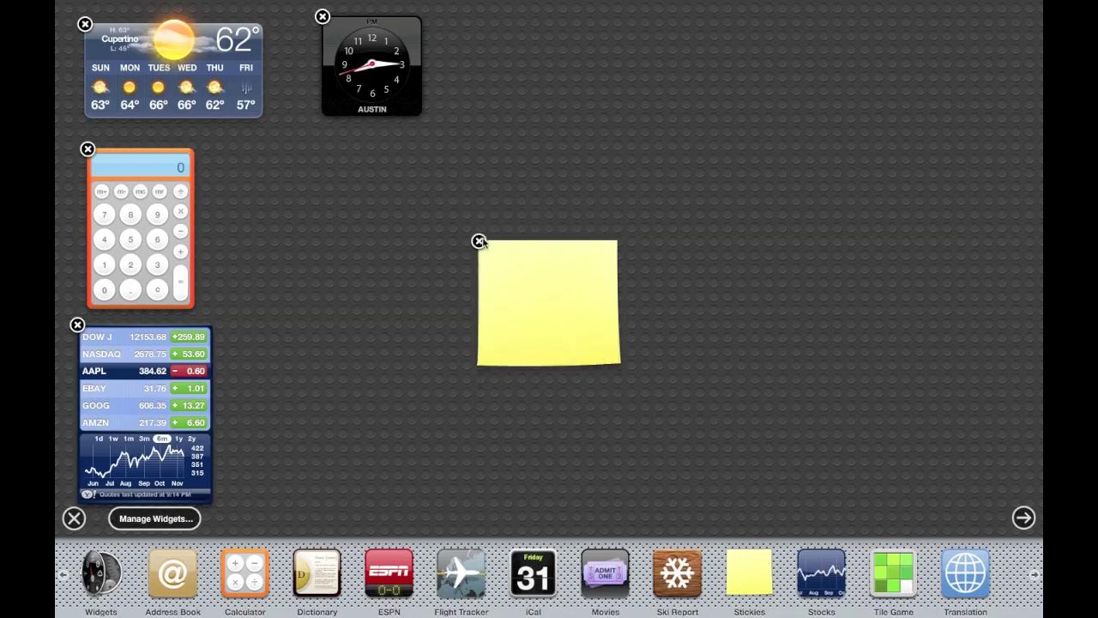
pyautogui.click(477, 241)
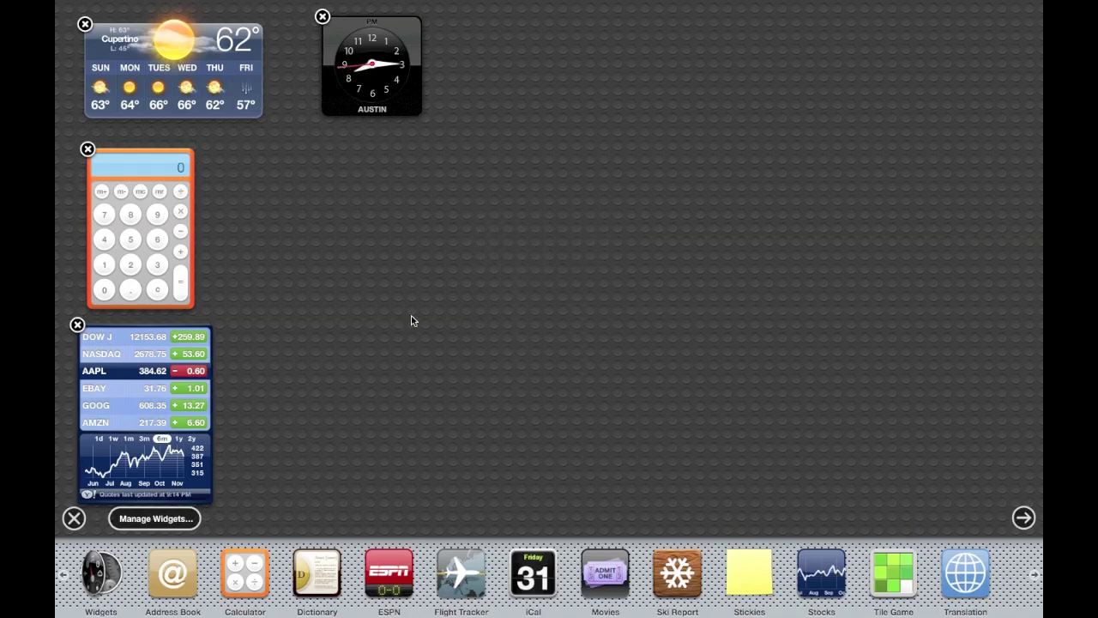
pyautogui.click(73, 518)
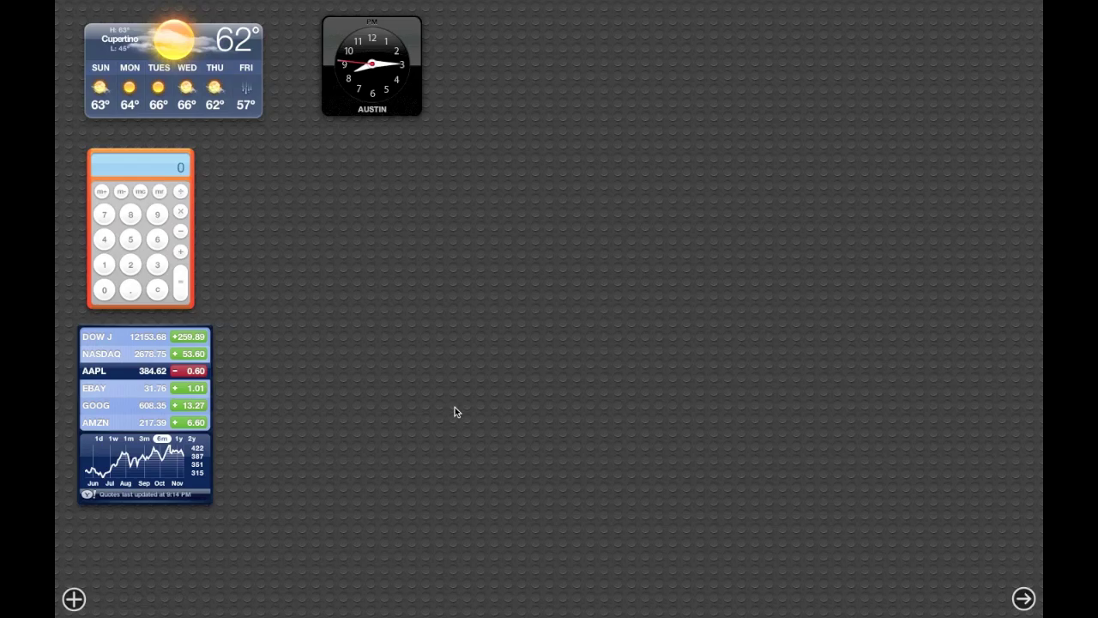